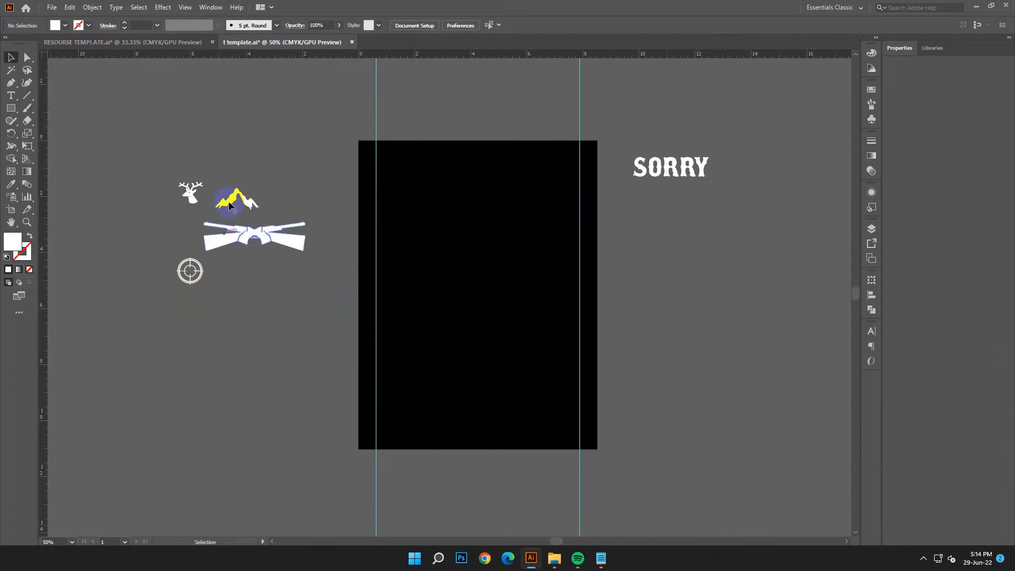
Move the white mountain onto the artboard's upper middle and enlarge it to about 5.2 in wide.
click(248, 200)
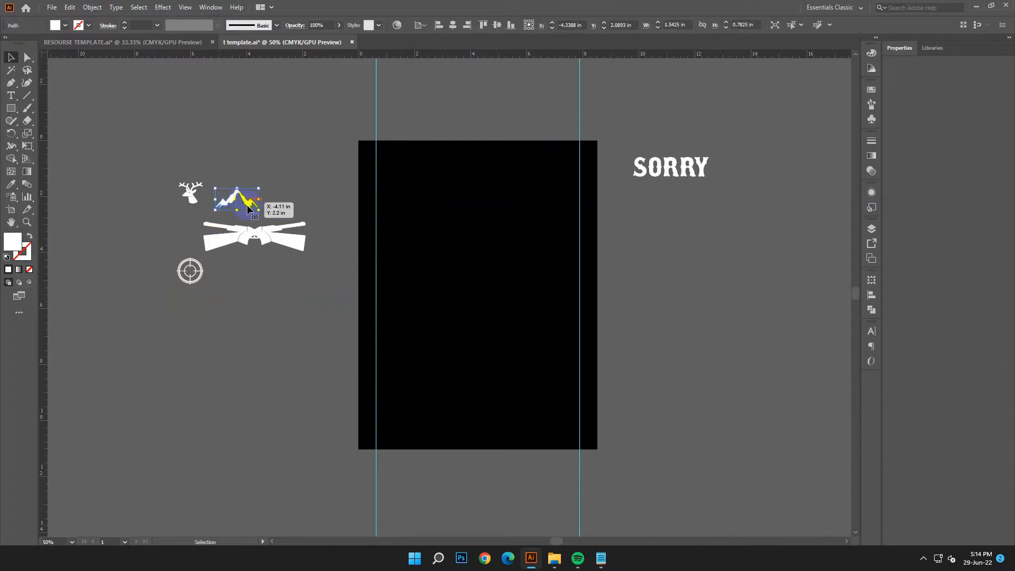
drag(249, 205, 470, 176)
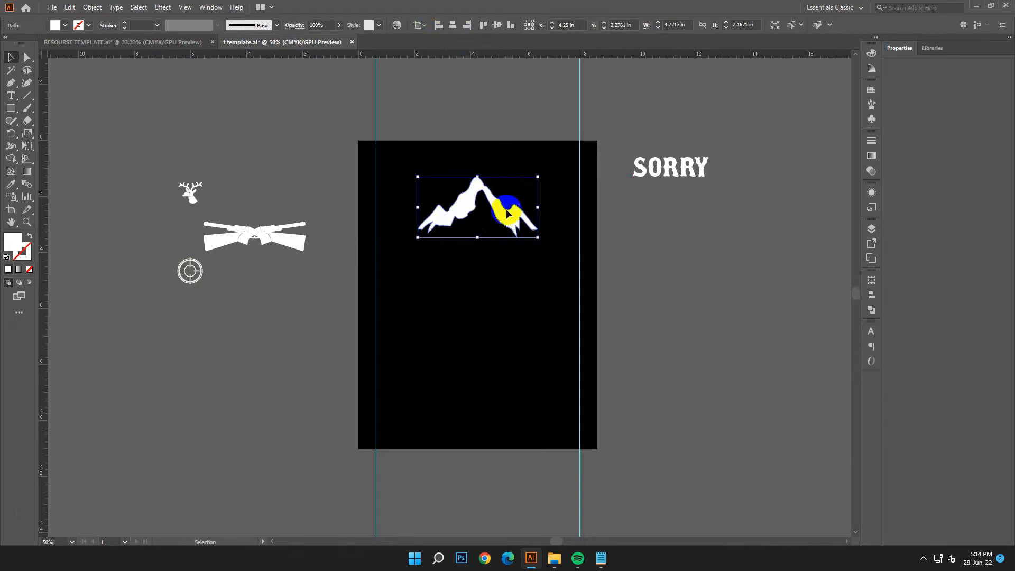
drag(482, 236, 497, 250)
click(528, 324)
mouse_move(520, 217)
mouse_down()
mouse_move(531, 214)
mouse_move(521, 220)
mouse_up()
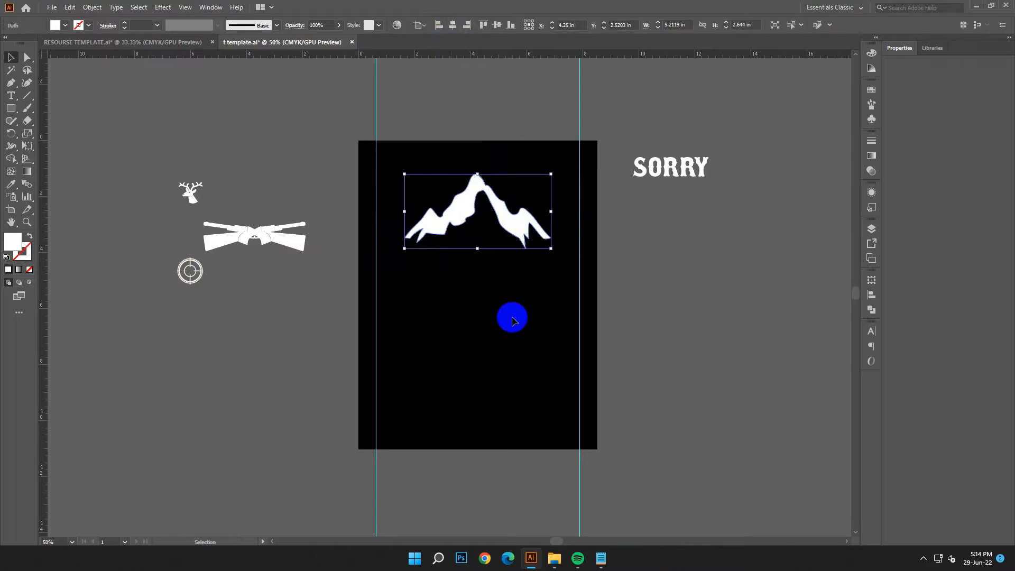
click(512, 320)
Place the enlarged deer head on the artboard against the left guide and shrink the mountain to fit beside it.
drag(210, 194, 411, 197)
click(441, 318)
click(496, 218)
drag(476, 169, 478, 186)
click(503, 306)
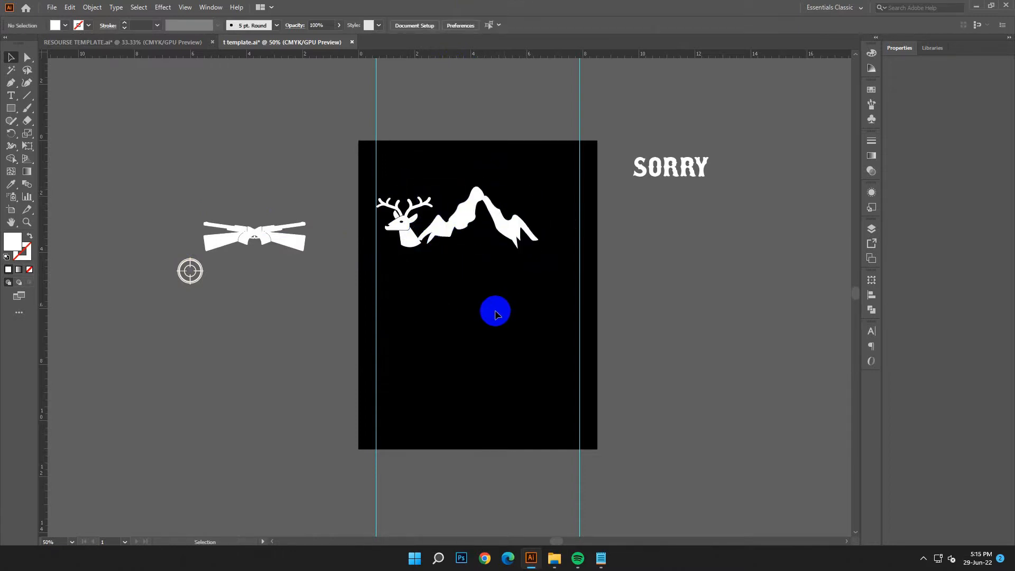
Nudge the deer head up slightly beside the mountain.
click(404, 233)
key(Up)
key(Up)
key(Up)
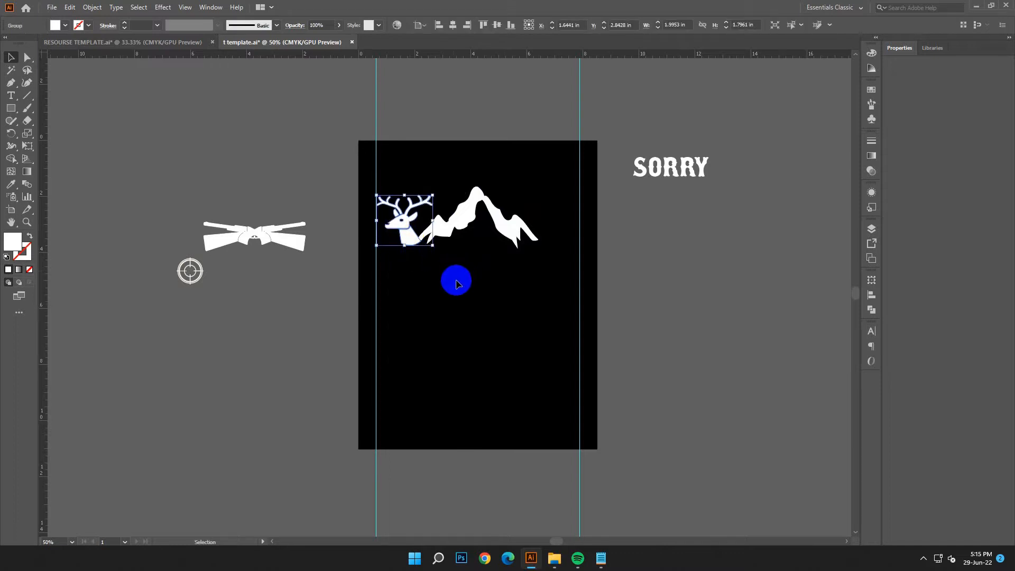
Create a reflected copy of the deer head across the vertical axis.
right_click(457, 284)
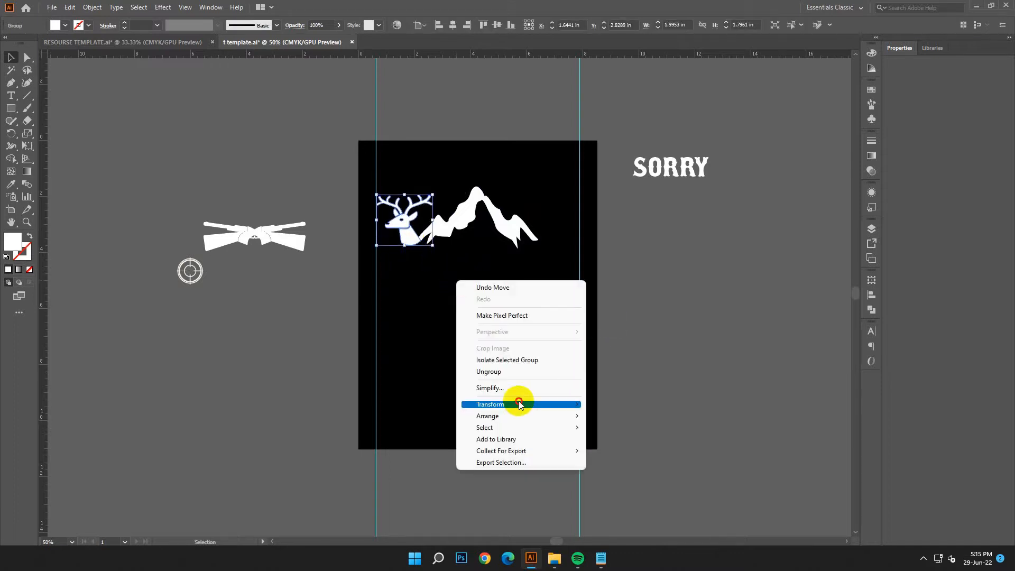
mouse_move(517, 404)
click(630, 444)
click(669, 385)
Move the mirrored deer head to the mountain's other side and nudge it up to the right guide.
shift+click(407, 236)
drag(407, 236, 549, 238)
key(Right)
key(Right)
key(Right)
key(Right)
key(Right)
key(Right)
key(Right)
key(Right)
key(Right)
key(Right)
key(Right)
key(Right)
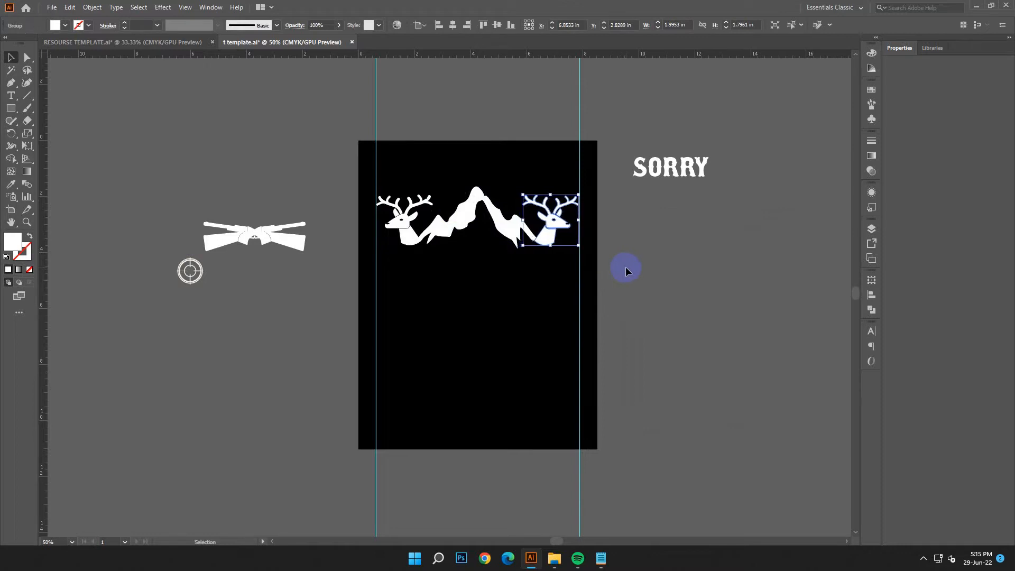
key(Right)
key(Right)
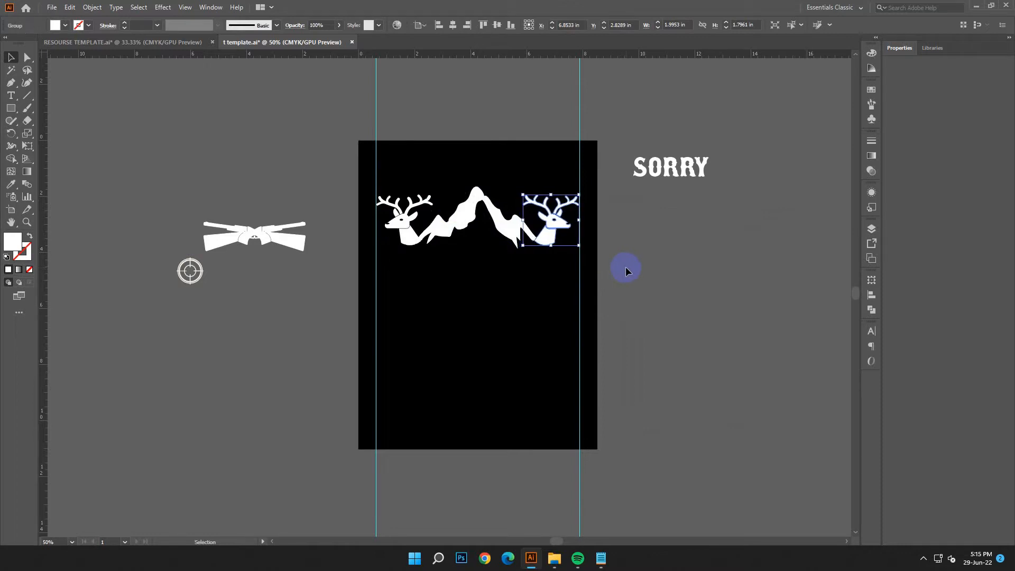
click(626, 266)
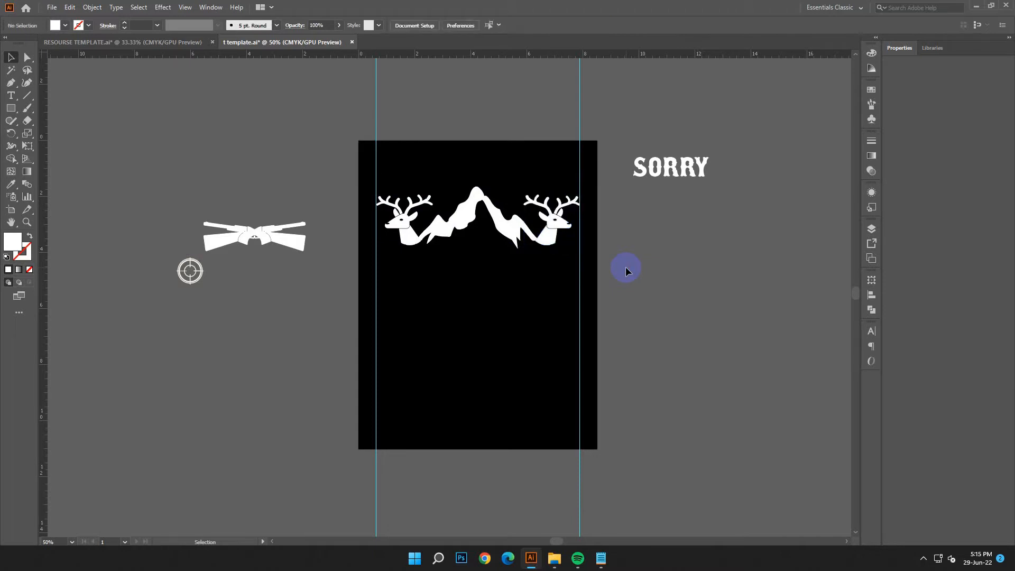
Move the SORRY text to the mountain's base and enlarge the left deer head to about 2.4 in wide.
drag(684, 166, 442, 261)
click(511, 365)
click(412, 243)
click(498, 322)
Delete the right deer head and create a new copy of the left one reflected across the vertical axis.
click(548, 236)
key(Delete)
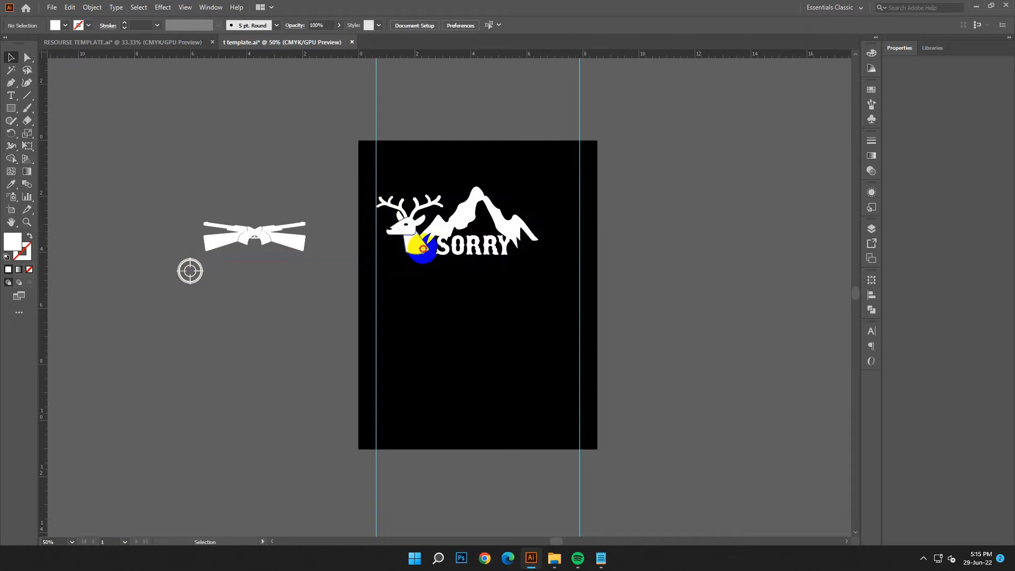
click(413, 242)
right_click(423, 248)
mouse_move(478, 384)
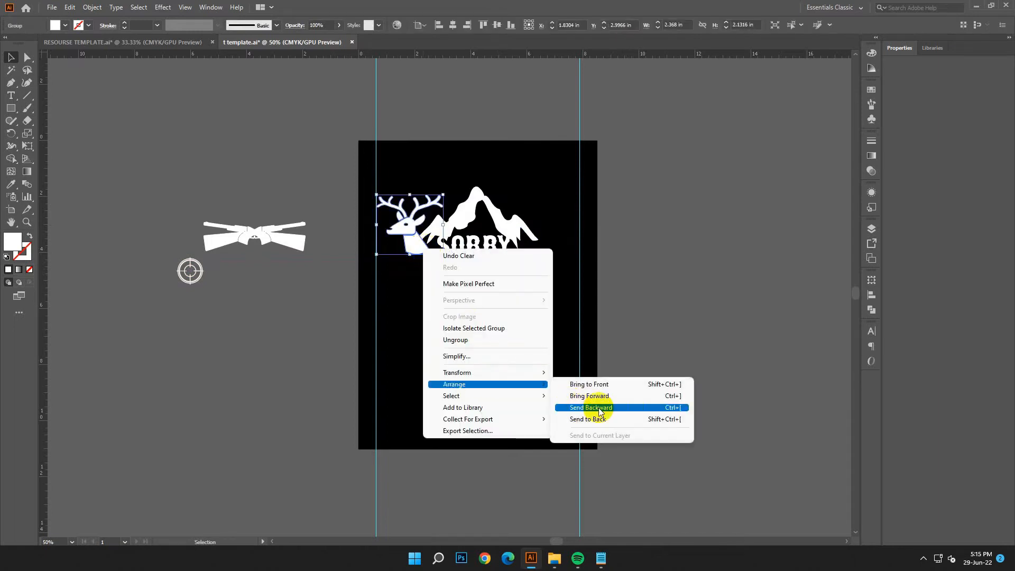
click(580, 412)
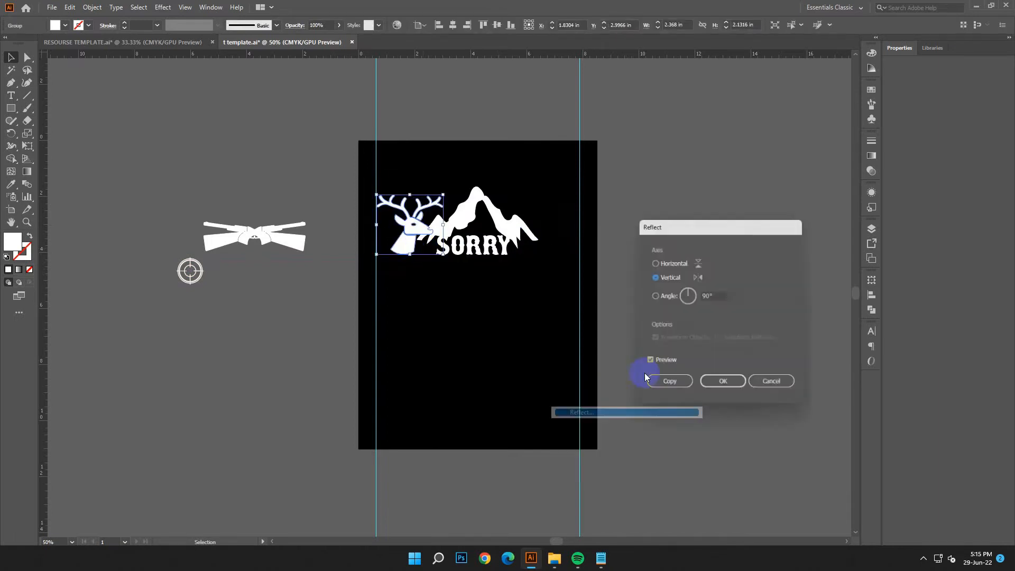
click(668, 385)
Move the mirrored deer head to the right of the SORRY text, aligned with the right guide.
click(490, 306)
drag(416, 233, 550, 242)
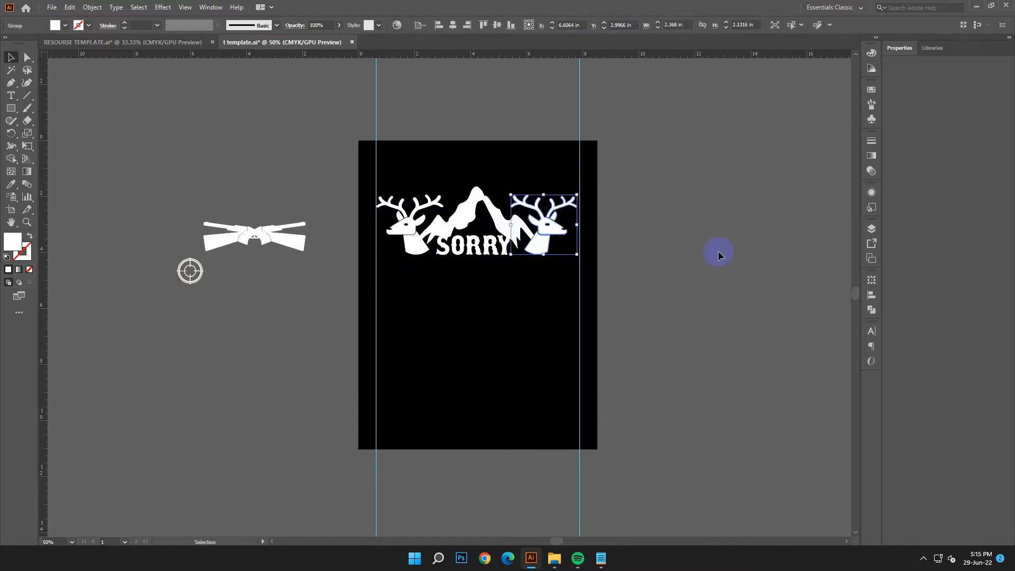
click(674, 252)
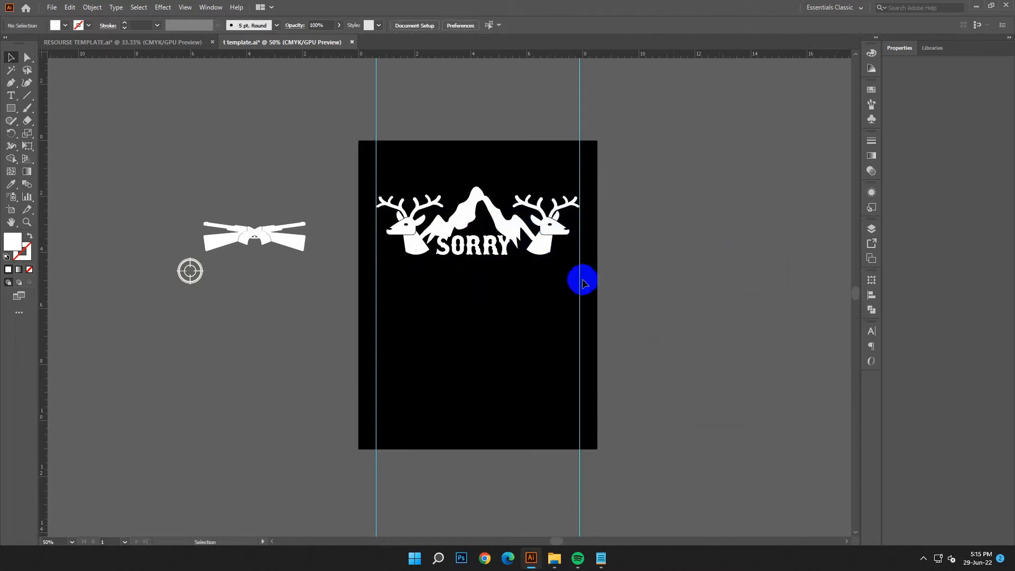
click(492, 259)
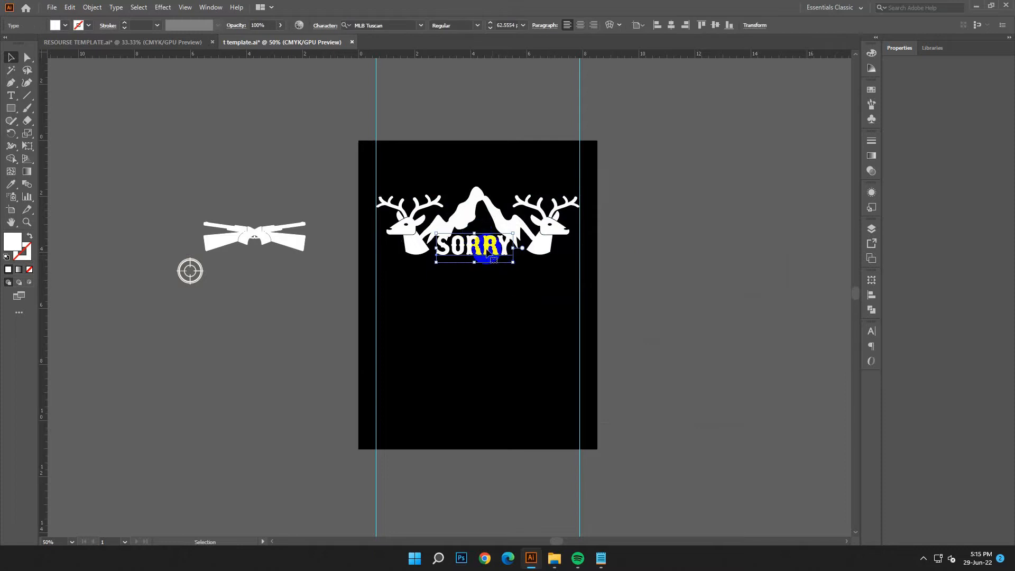
click(531, 313)
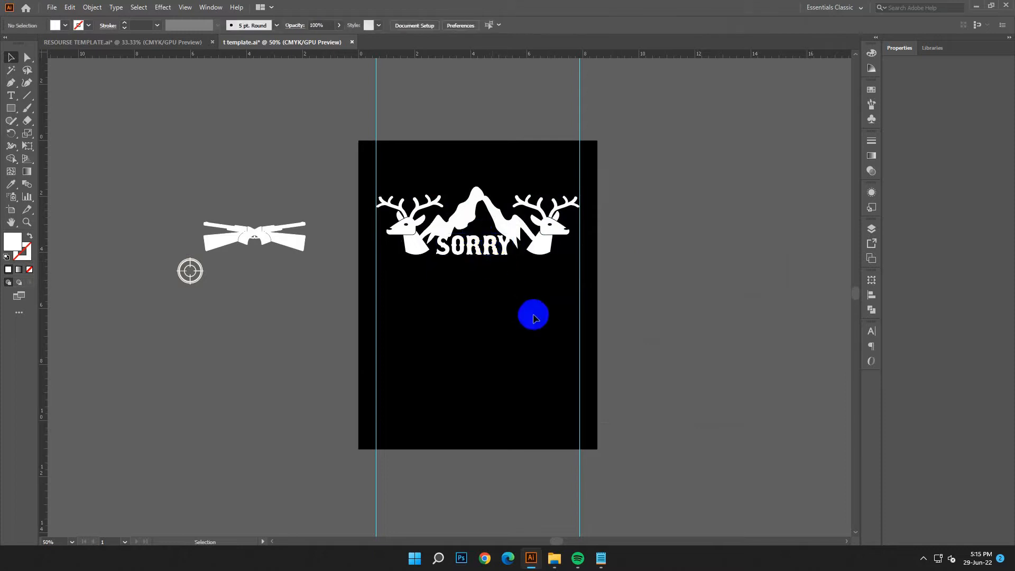
Switch to Notepad, copy the line "I WASN'T LISTENING", and minimize Notepad.
click(601, 559)
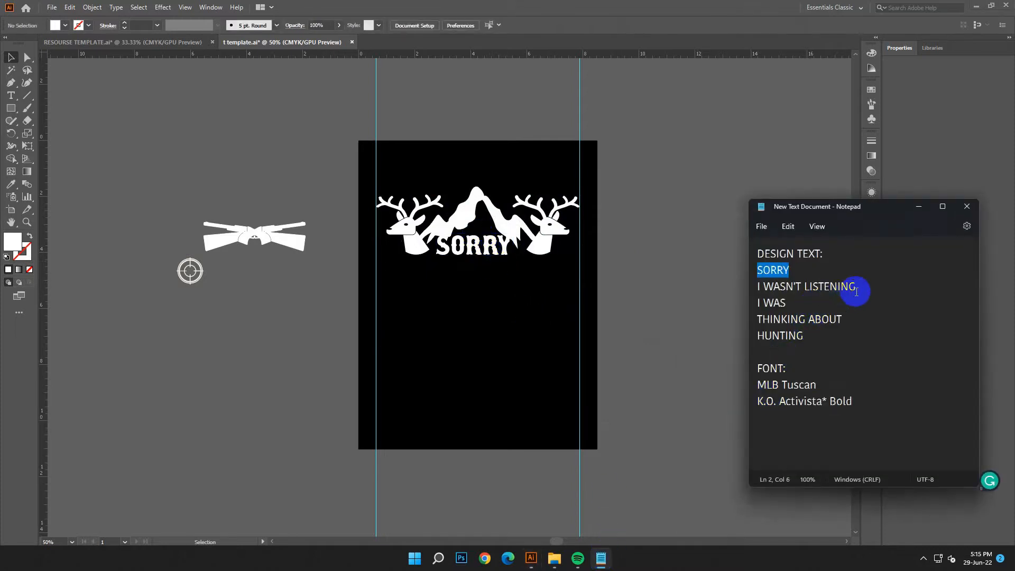
drag(858, 286, 730, 289)
right_click(828, 294)
click(859, 344)
click(918, 206)
Add a placeholder text object above the artboard and enlarge it to about 47 pt.
key(t)
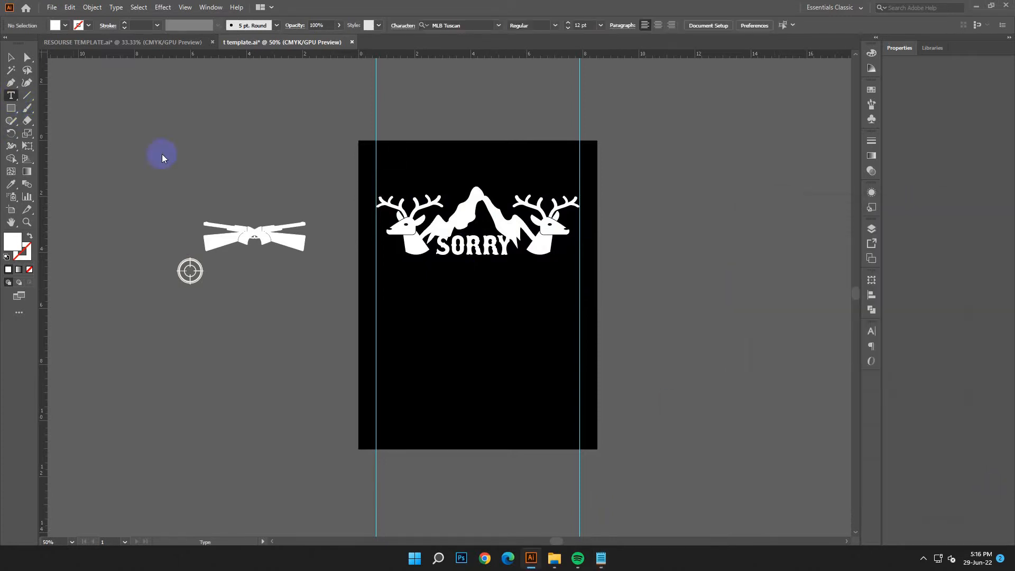
click(420, 94)
key(Escape)
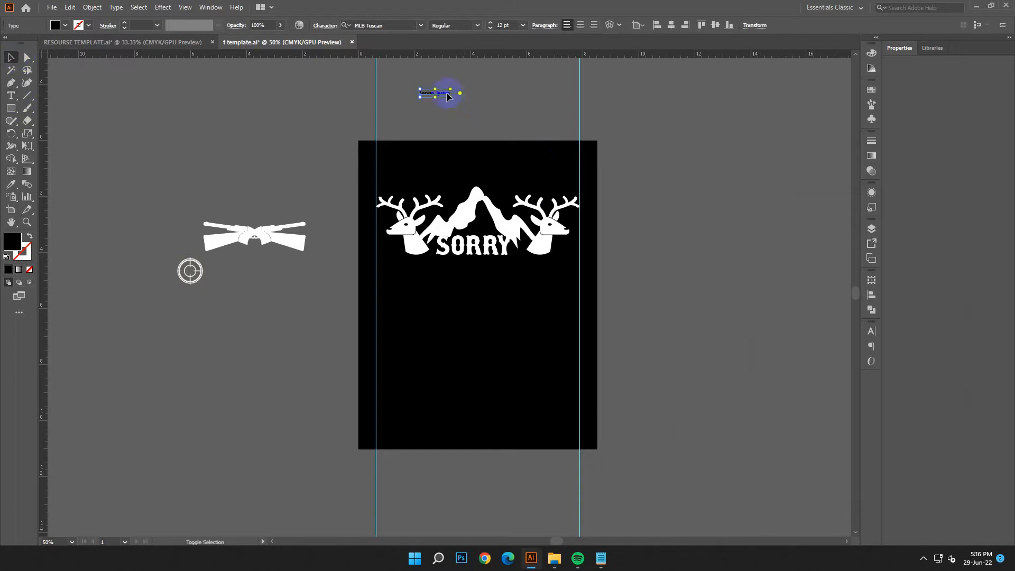
drag(450, 96, 539, 144)
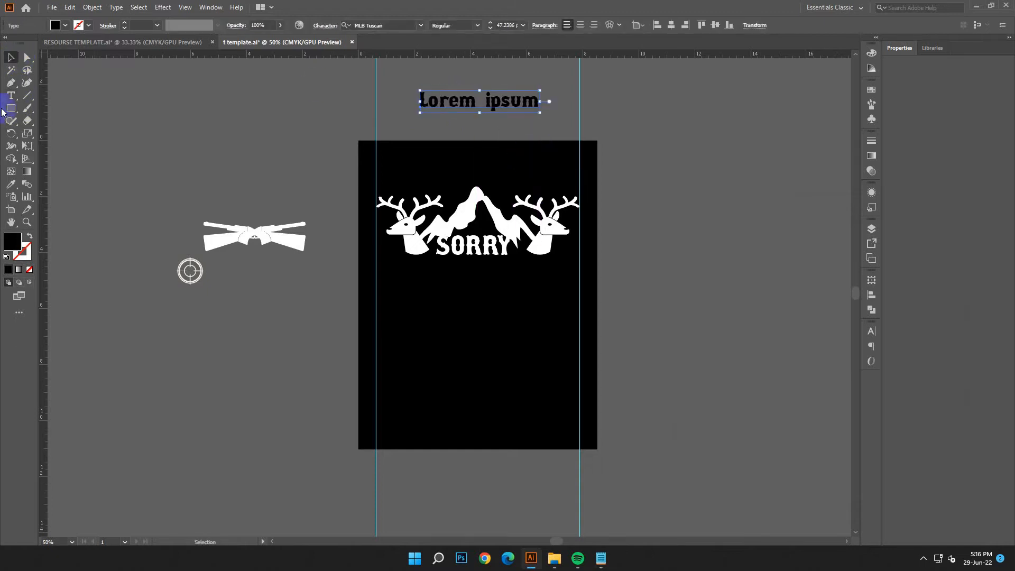
Replace the placeholder text above the artboard with the copied line "I WASN'T LISTENING".
click(13, 95)
drag(538, 100, 227, 95)
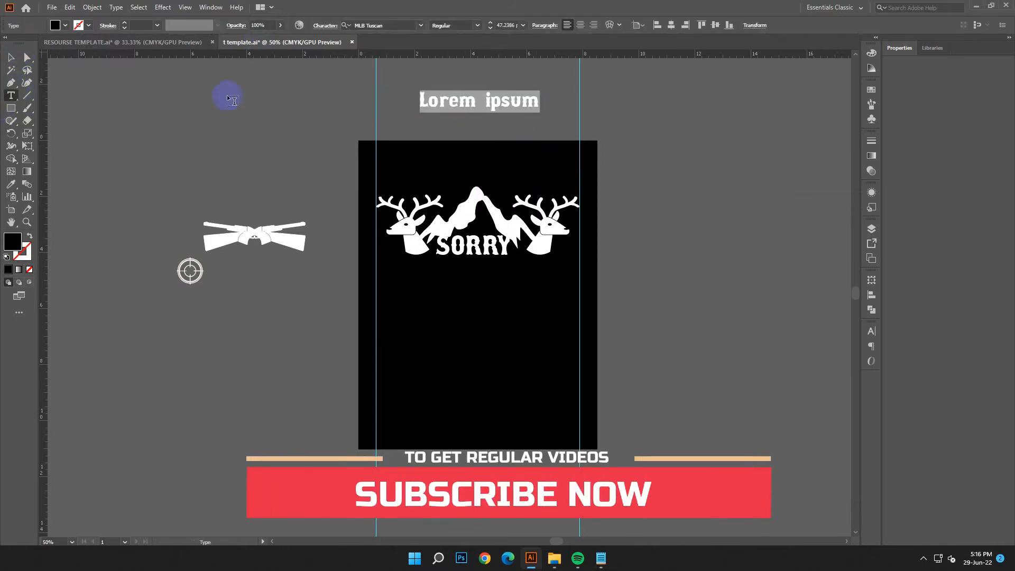
click(69, 7)
click(85, 70)
click(10, 57)
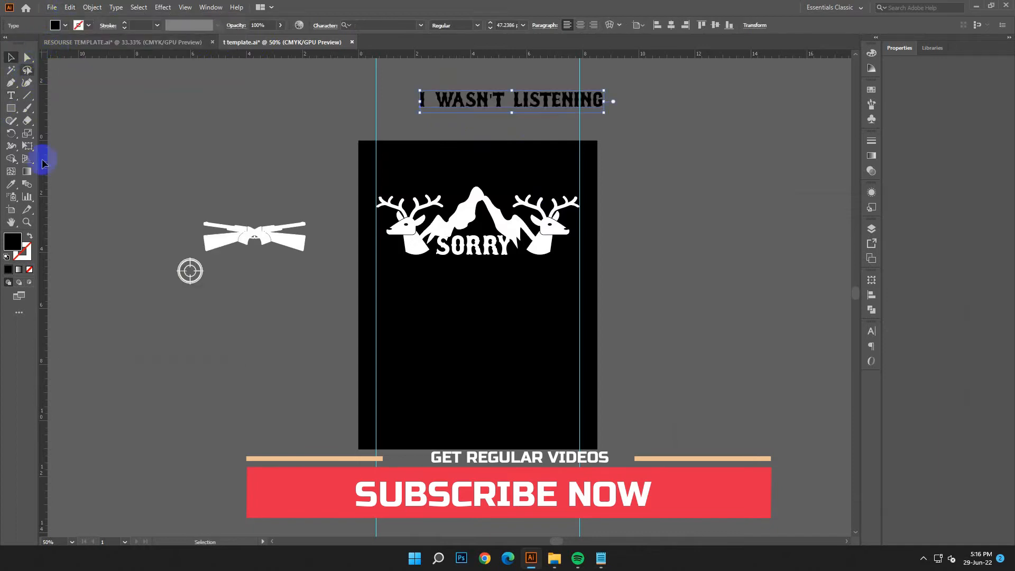
Set the fill color of the "I WASN'T LISTENING" text to white (FFFFFF).
click(14, 244)
double_click(13, 244)
click(155, 213)
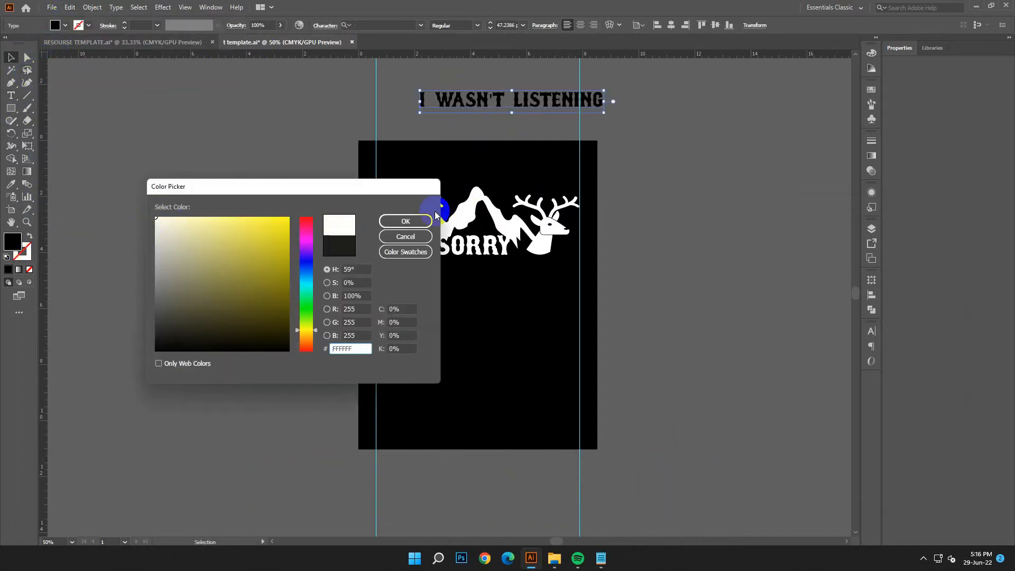
click(431, 217)
Place "I WASN'T LISTENING" directly below SORRY and scale it to span the two vertical guides.
drag(519, 111, 476, 277)
drag(562, 280, 448, 333)
key(ctrl+plus)
key(ctrl+plus)
key(ctrl+plus)
key(ctrl+plus)
drag(687, 290, 687, 317)
click(712, 333)
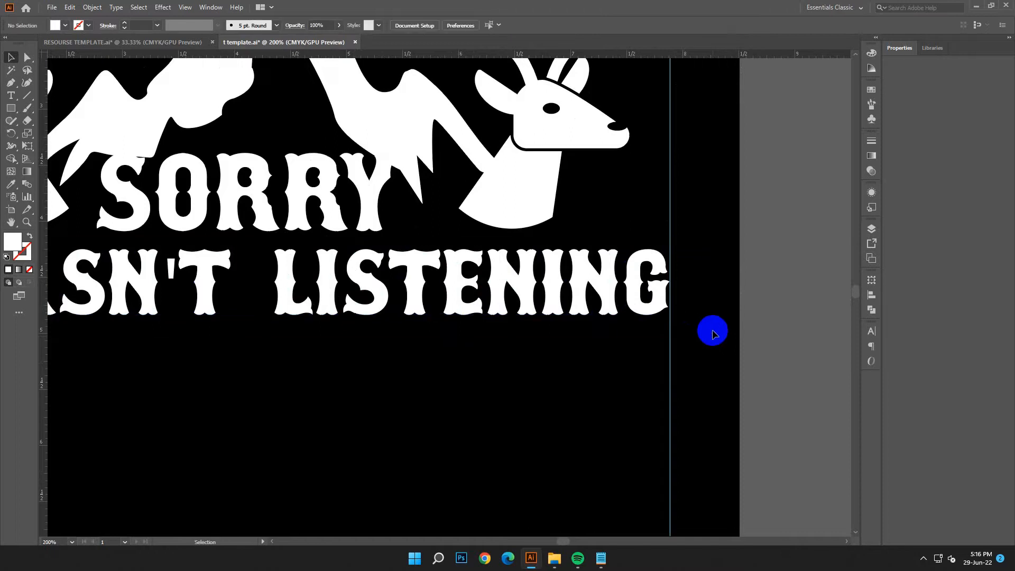
key(ctrl+minus)
key(ctrl+minus)
key(ctrl+minus)
scroll(702, 325, down, 3)
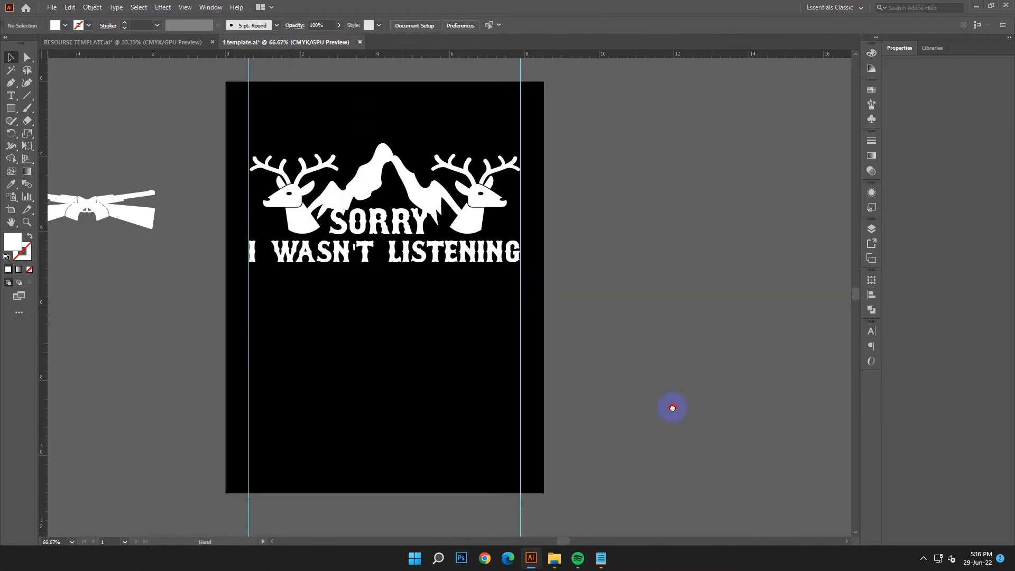
scroll(667, 236, left, 2)
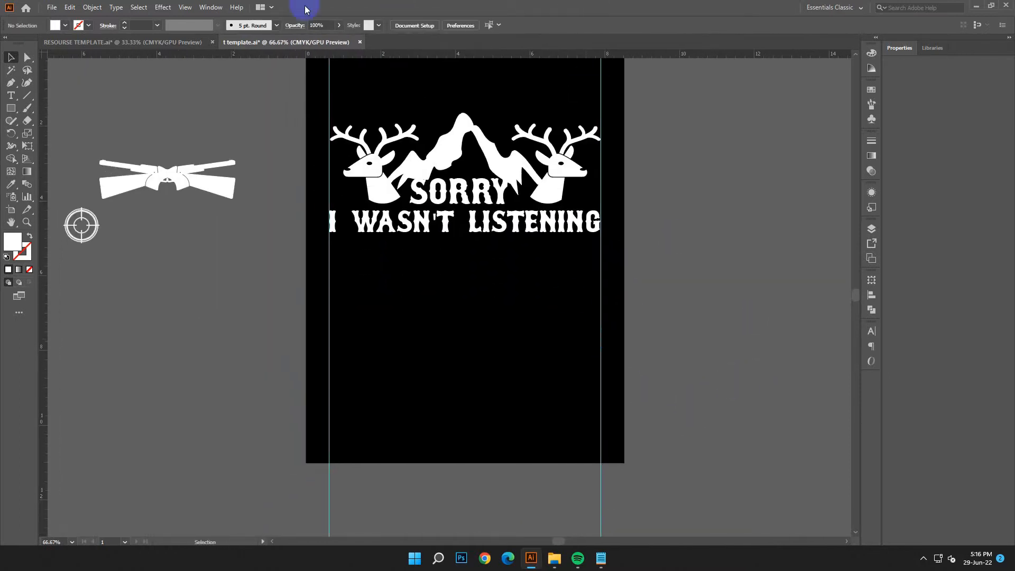
click(181, 42)
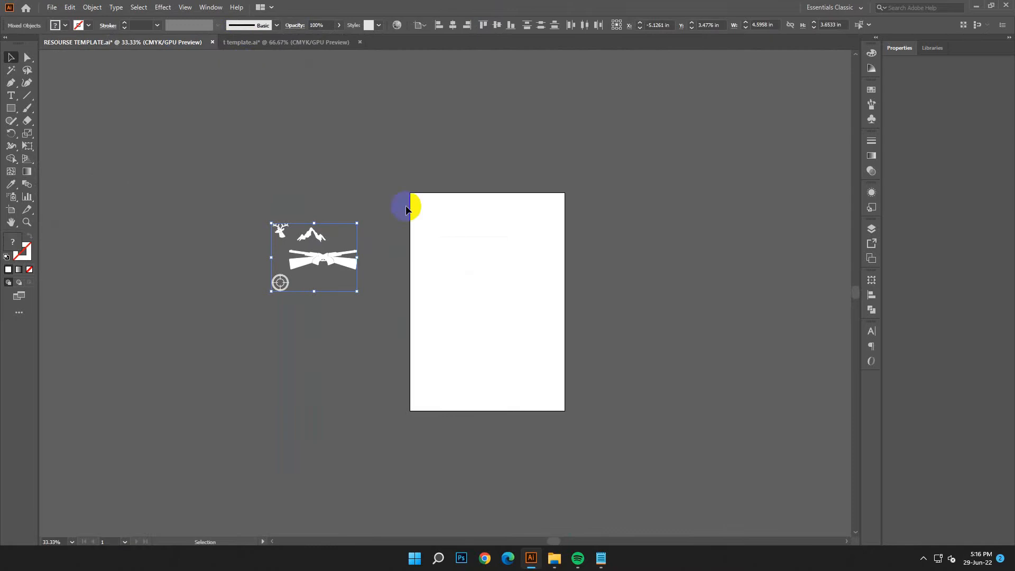
click(258, 41)
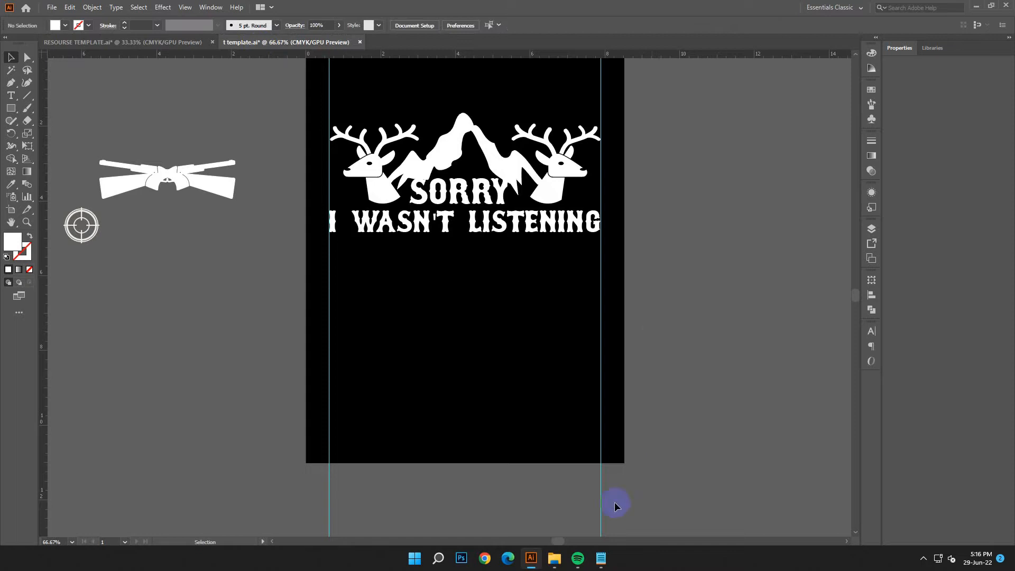
Switch to Notepad, copy the line "I WAS", and minimize Notepad.
click(602, 558)
drag(756, 303, 786, 305)
right_click(787, 306)
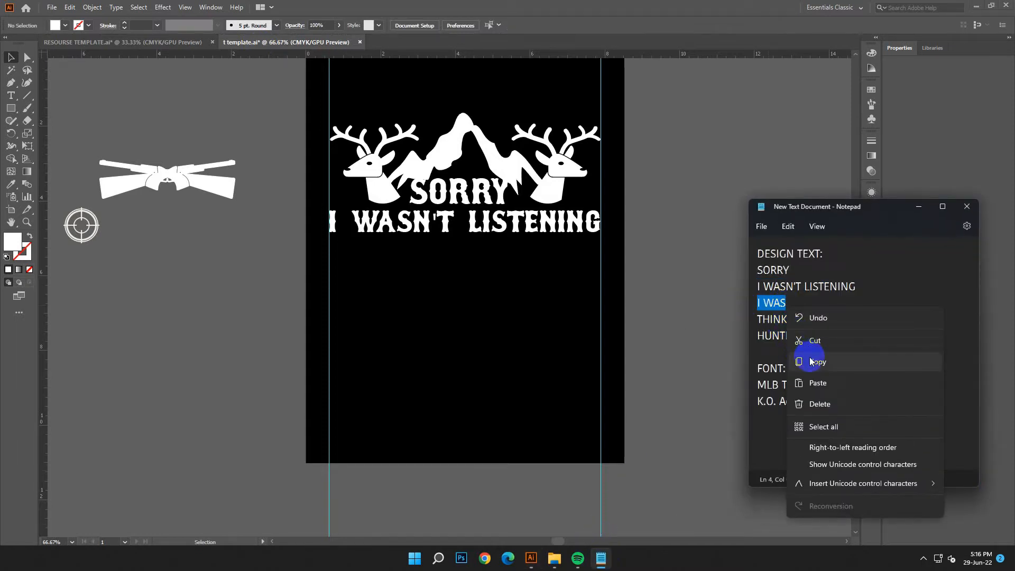
click(810, 358)
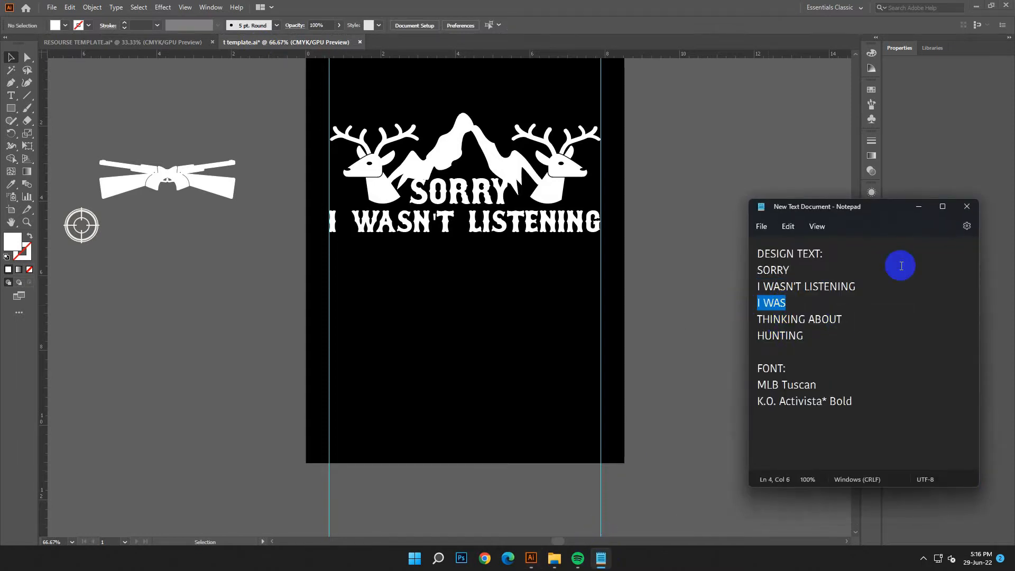
click(918, 206)
Add a placeholder text object below the crossed rifles beside the artboard and enlarge it to about 33 pt.
key(t)
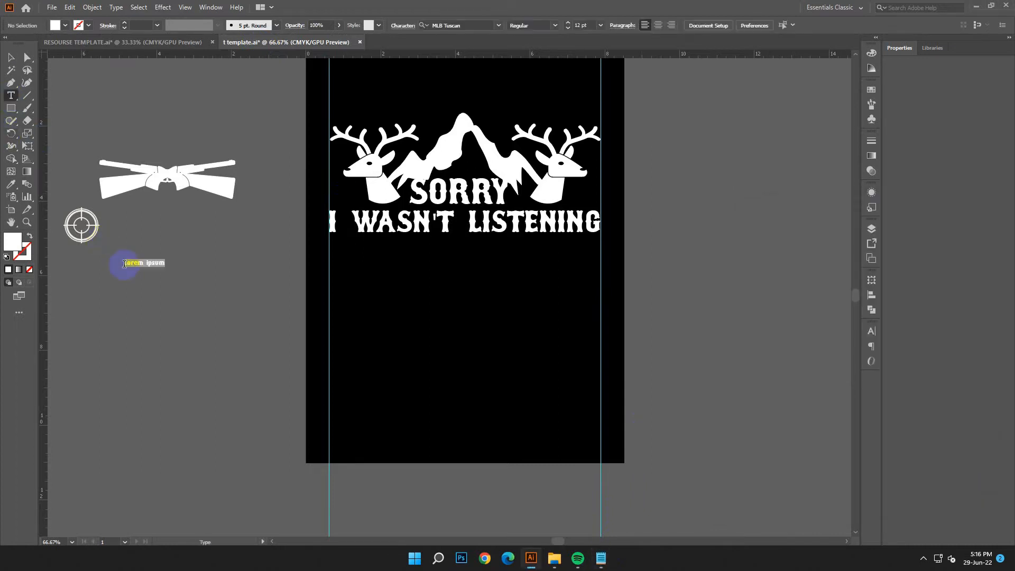
click(10, 58)
drag(164, 267, 237, 338)
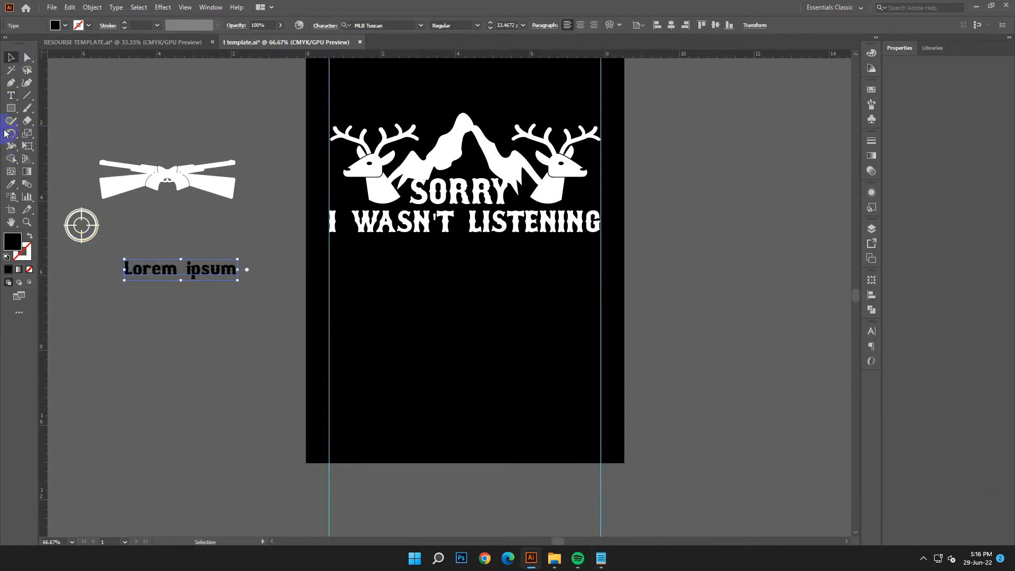
Replace the placeholder text below the crossed rifles with the copied line "I WAS".
drag(228, 272, 41, 100)
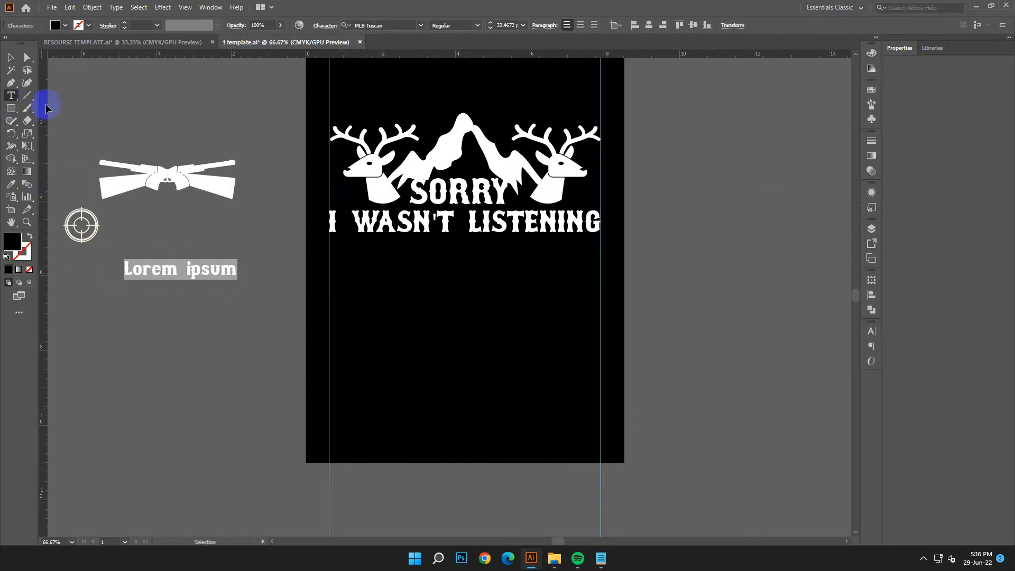
click(69, 7)
click(84, 73)
click(10, 57)
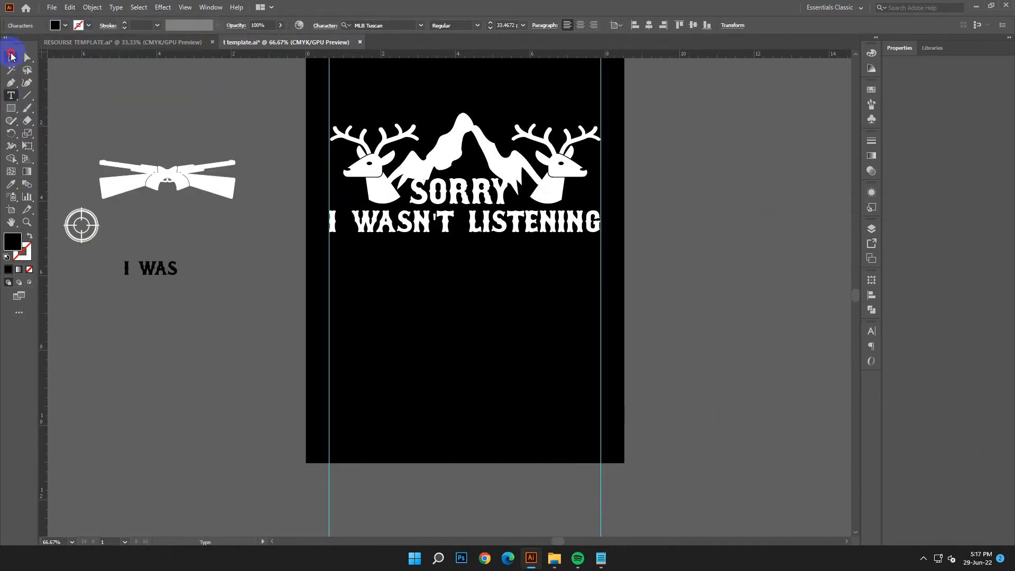
Fill "I WAS" with white (FFFFFF), enlarge it to about 75 pt and centre it directly below "I WASN'T LISTENING".
double_click(12, 242)
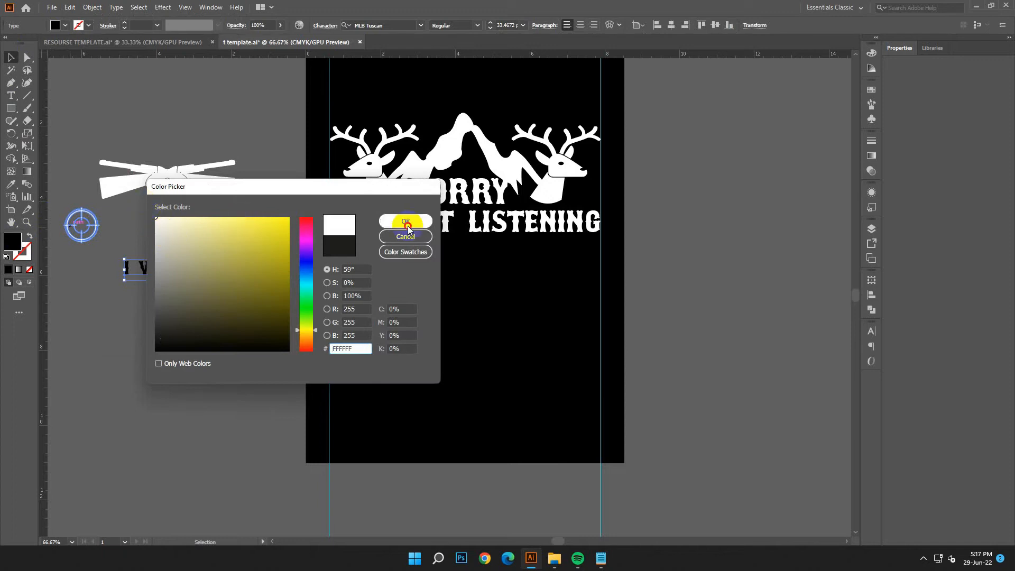
click(406, 221)
drag(166, 269, 487, 269)
click(658, 25)
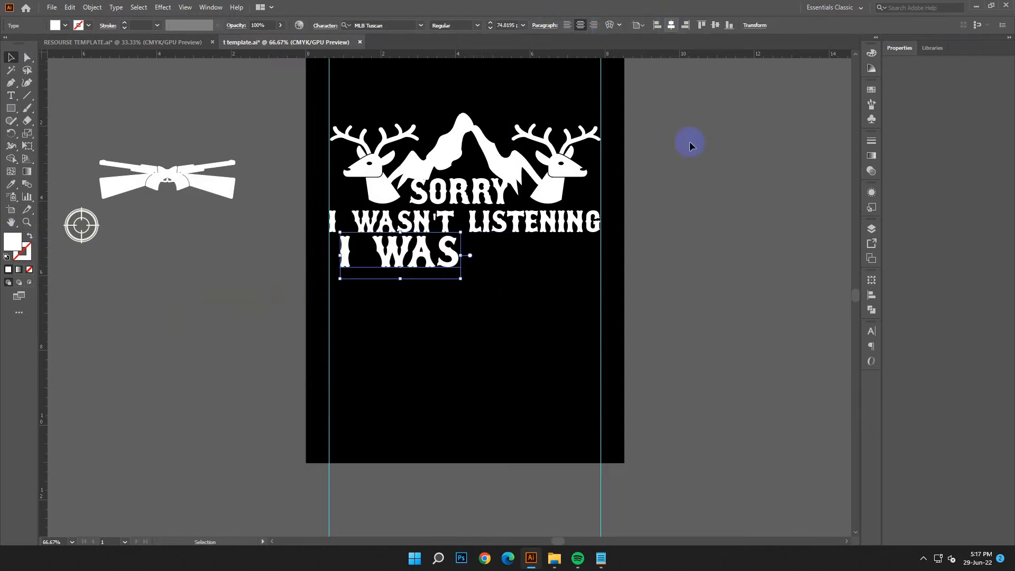
click(632, 435)
Switch to Notepad, copy the font name "K.O. Activista* Bold", and minimize Notepad.
click(602, 557)
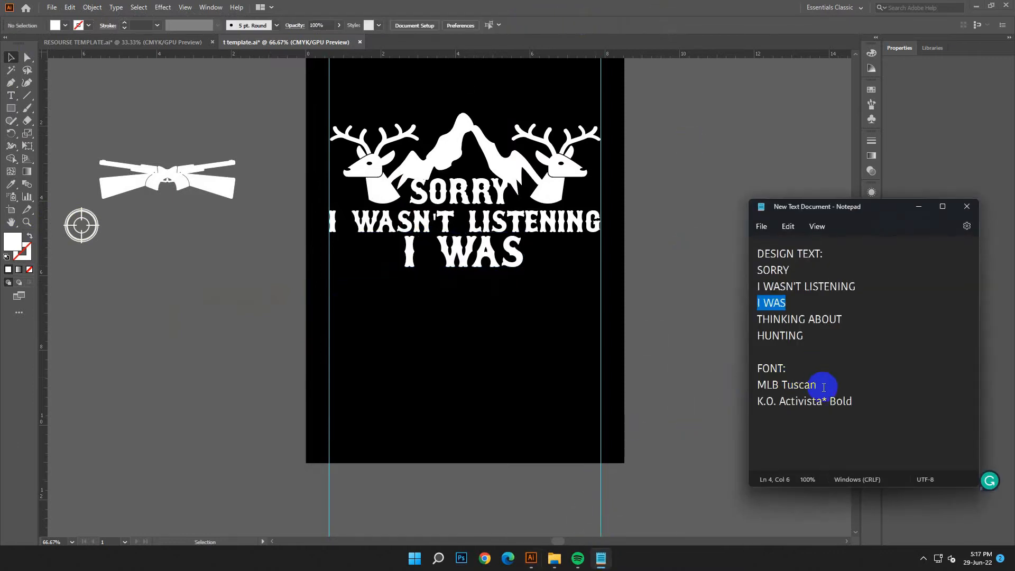
drag(859, 401, 763, 401)
right_click(767, 401)
click(834, 237)
click(917, 205)
Change the font of "I WAS" to K.O. Activista* Bold using the copied name.
click(430, 256)
right_click(375, 27)
click(411, 68)
click(500, 93)
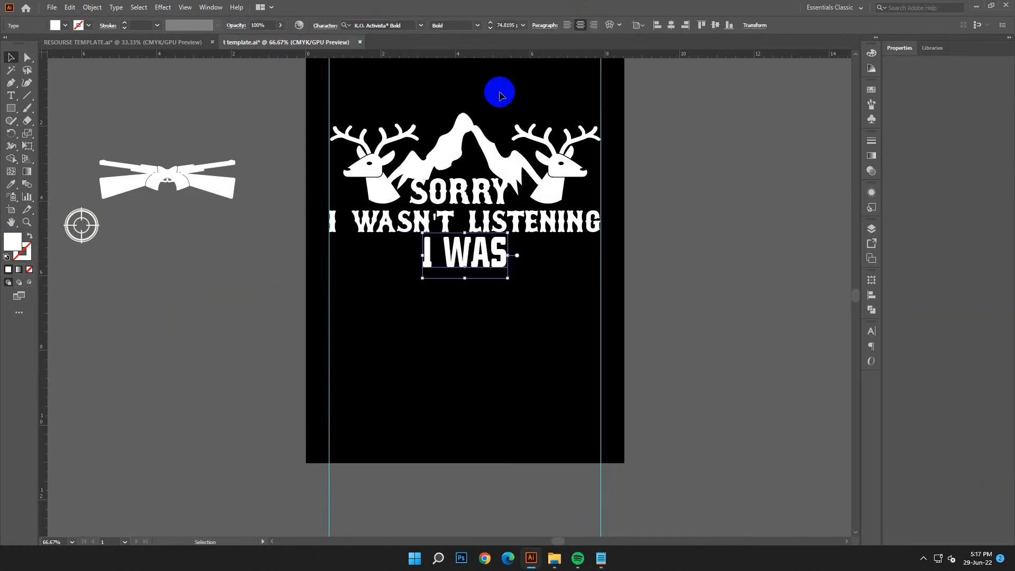
click(457, 404)
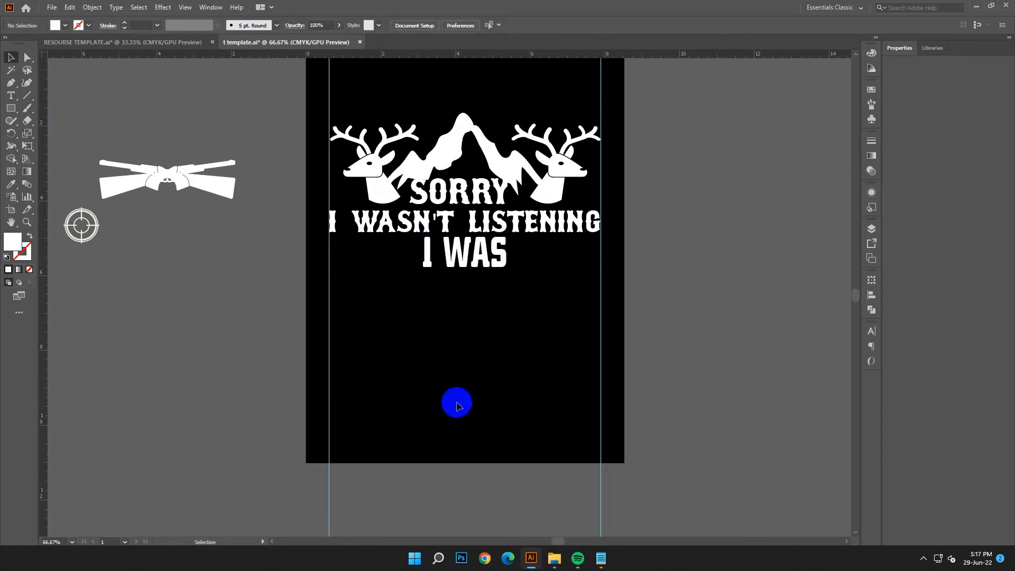
Move the crossed rifles onto the artboard below "I WAS", leaving room for another text line between them.
mouse_move(602, 562)
click(545, 374)
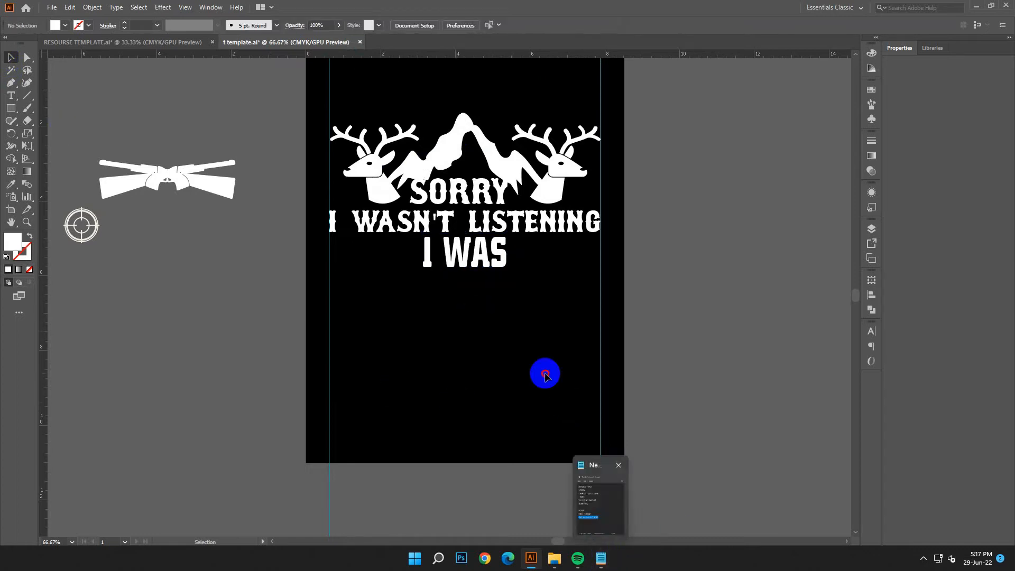
key(ctrl+minus)
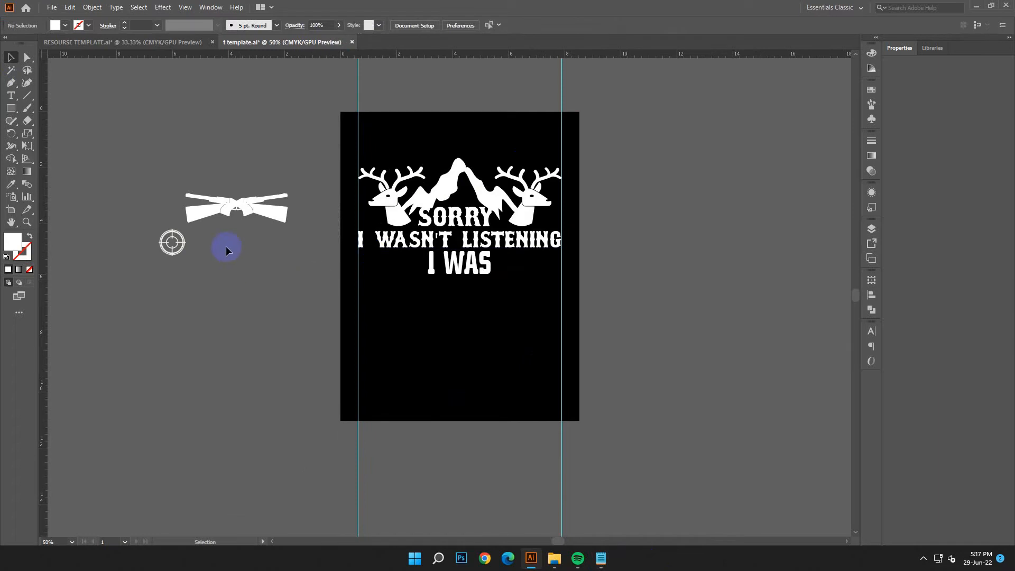
drag(267, 213, 488, 306)
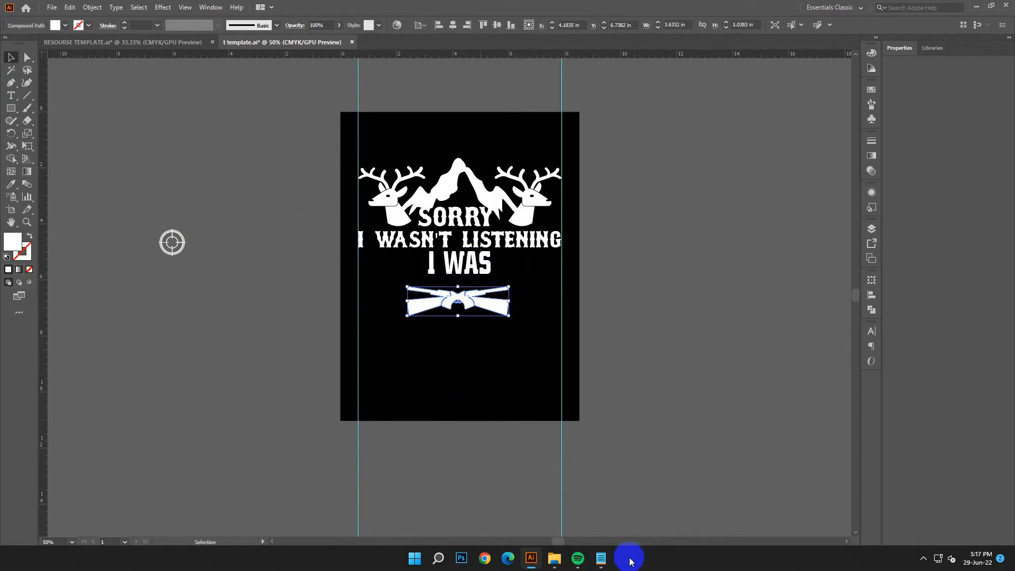
click(601, 558)
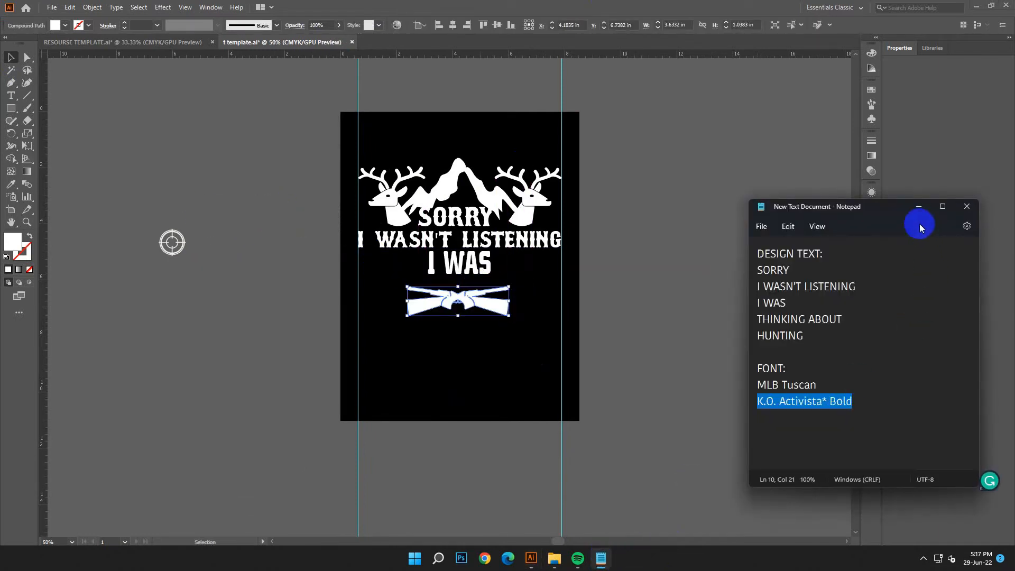
mouse_move(474, 307)
mouse_down()
mouse_move(477, 344)
mouse_move(477, 322)
mouse_up()
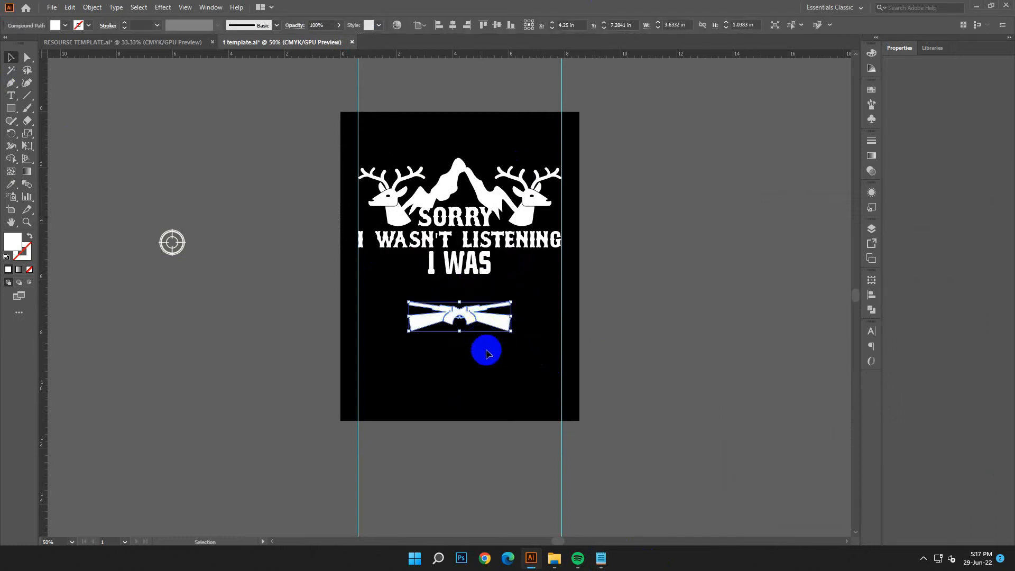
click(487, 352)
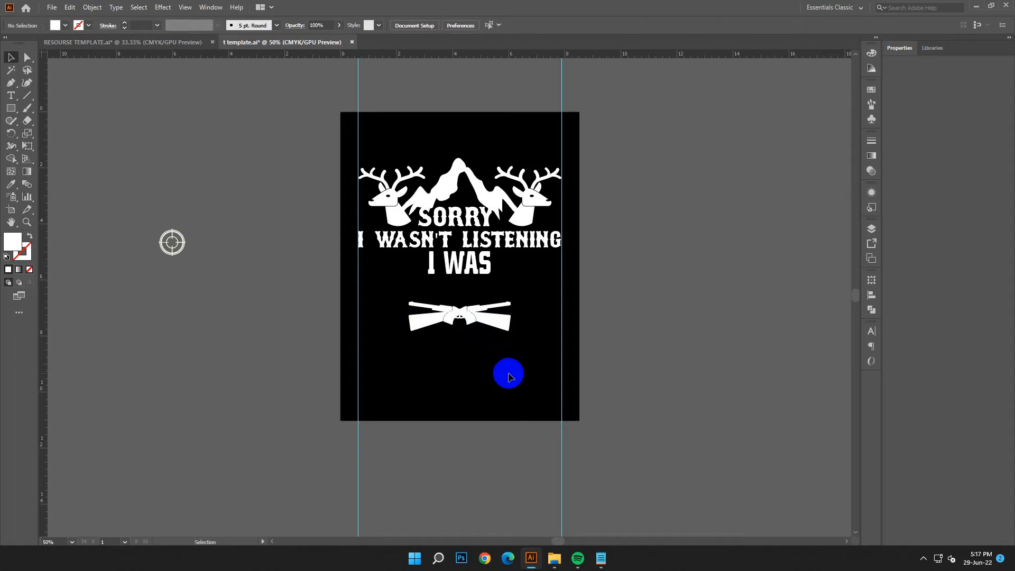
drag(487, 317, 489, 334)
click(500, 351)
Duplicate the line "I WASN'T LISTENING" into the gap between "I WAS" and the crossed rifles.
drag(499, 246, 498, 300)
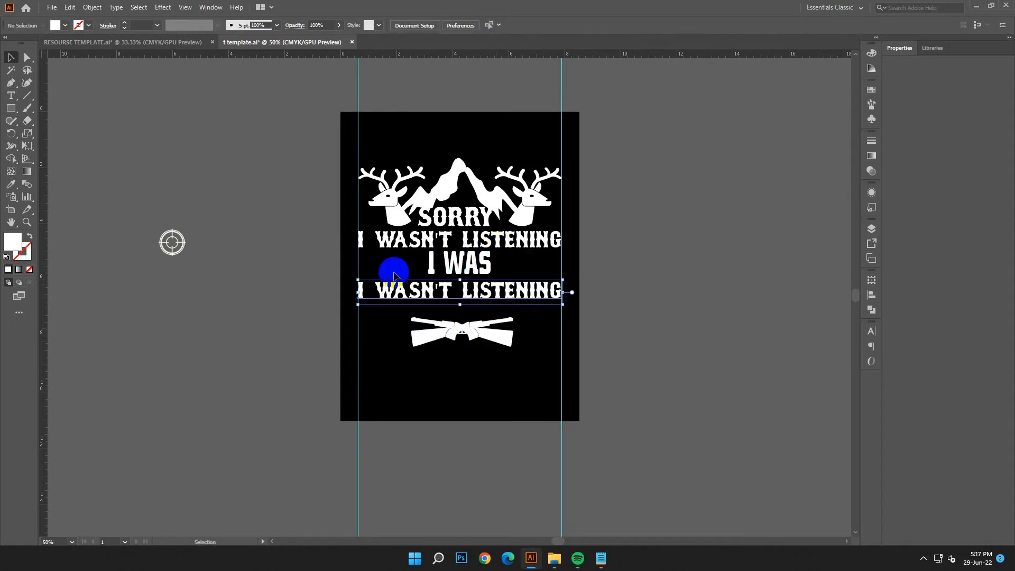
key(t)
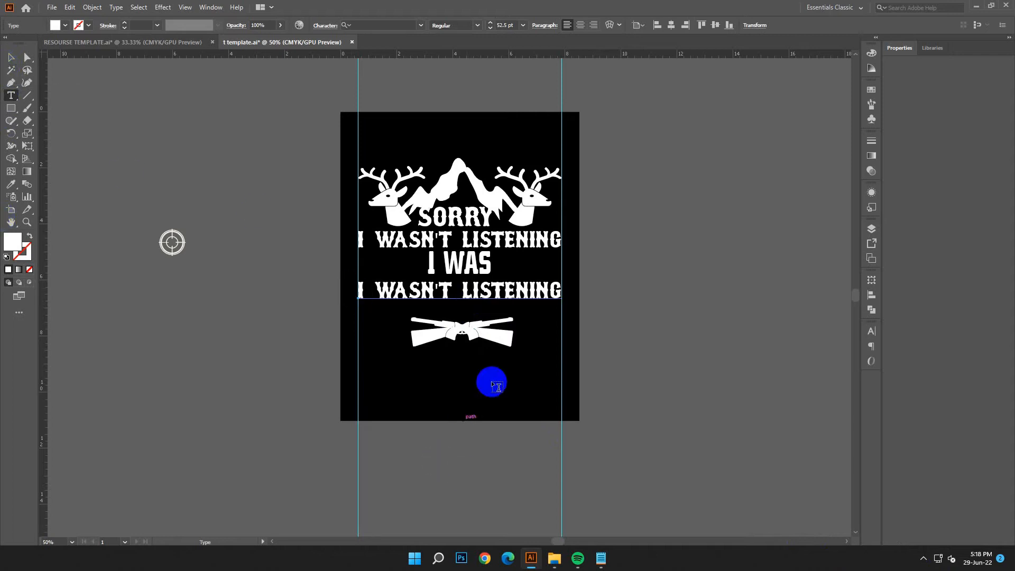
click(12, 59)
Nudge the crossed rifles up to just below the duplicated text line and enlarge them to about 6.2 in wide.
click(496, 341)
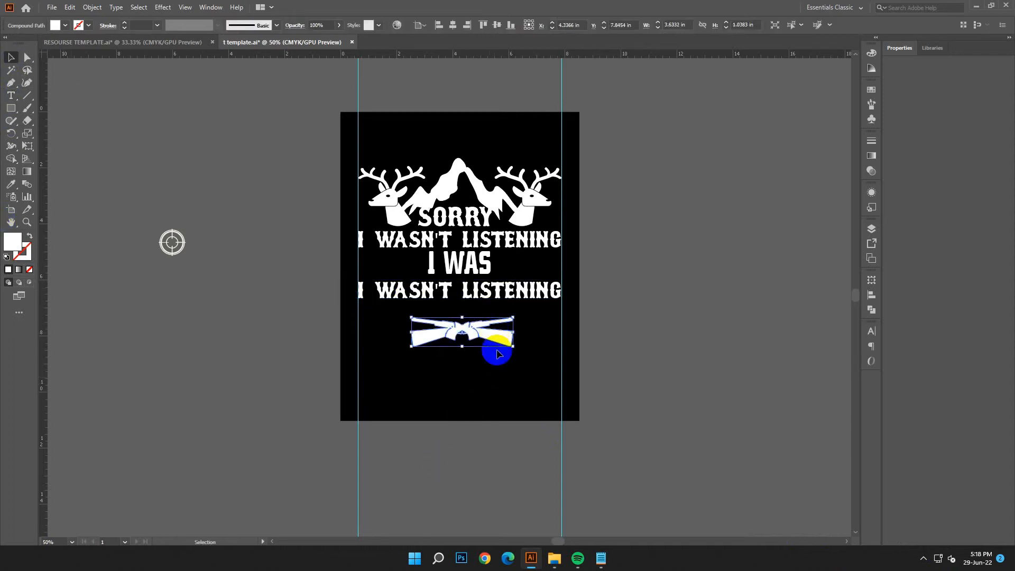
key(Up)
key(Up)
key(Up)
key(Up)
key(Up)
key(Up)
key(Up)
key(Up)
key(Up)
key(Up)
key(Up)
key(Up)
key(Up)
key(Up)
key(Up)
key(Up)
key(Up)
key(Up)
key(Up)
key(Up)
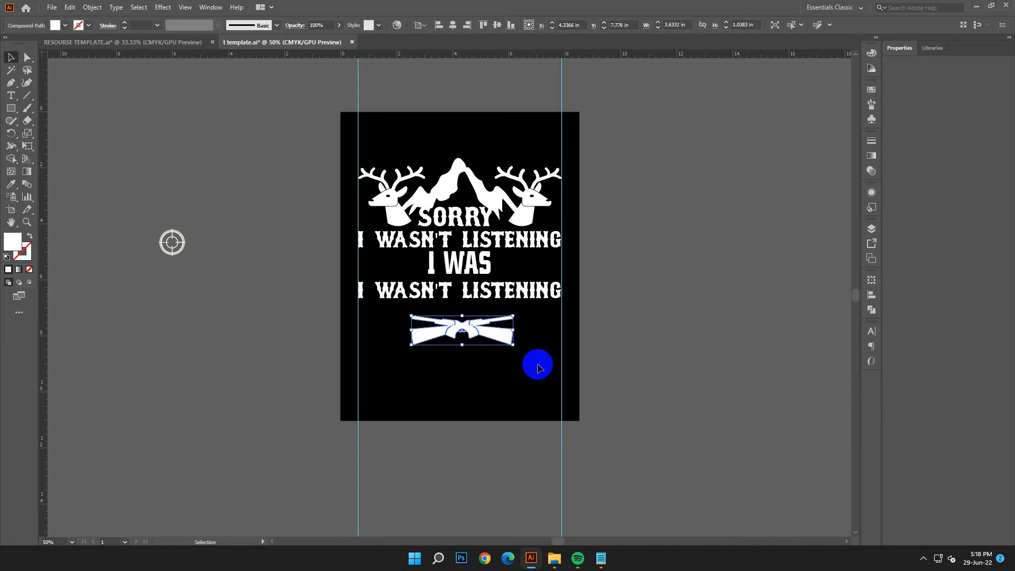
key(Up)
key(Up)
key(Up)
key(Up)
key(Up)
key(Up)
key(Up)
key(Up)
key(Up)
key(Up)
key(Up)
key(Up)
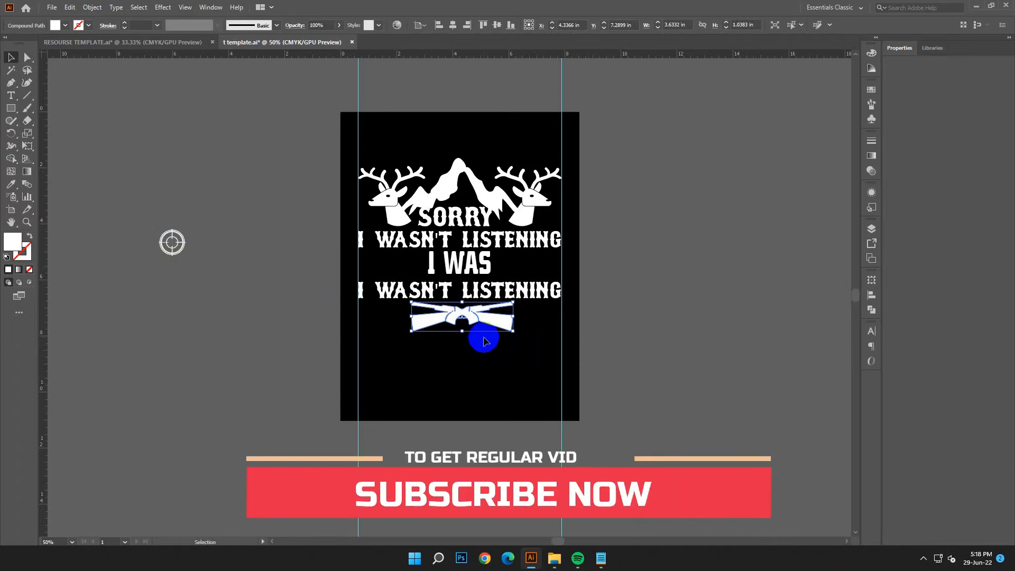
drag(461, 332, 467, 352)
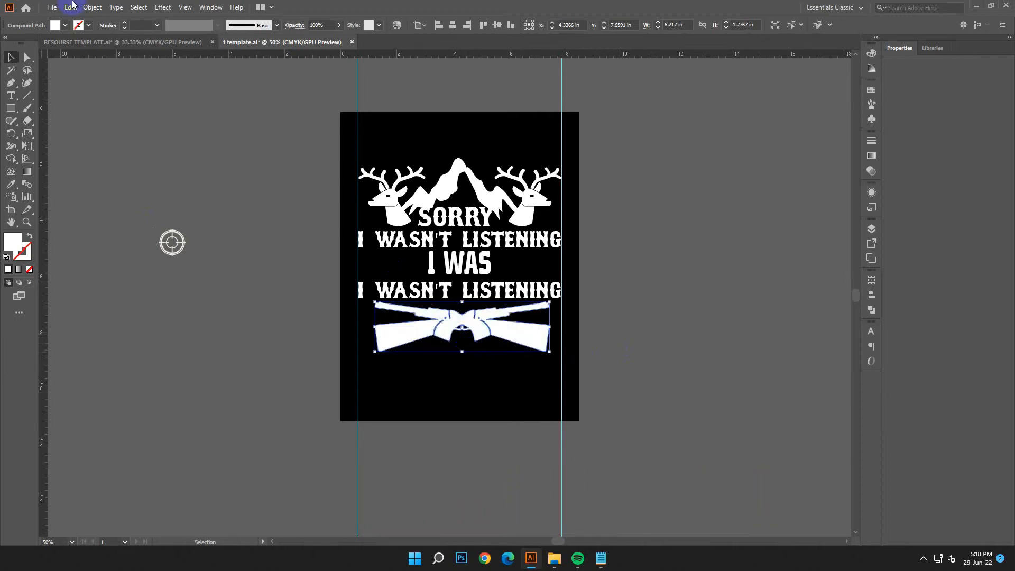
click(922, 565)
click(206, 5)
click(601, 558)
click(885, 400)
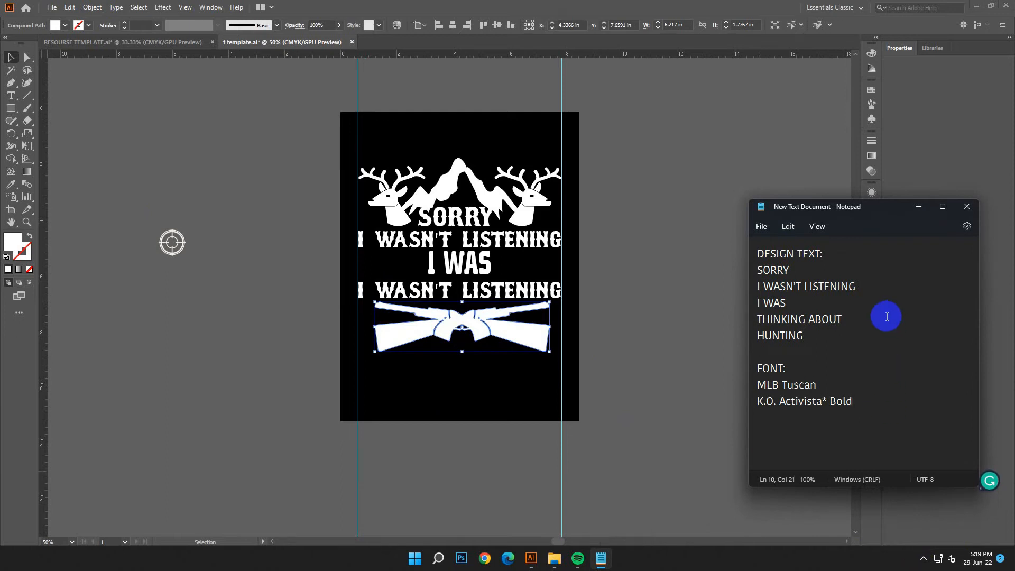
drag(810, 336, 711, 345)
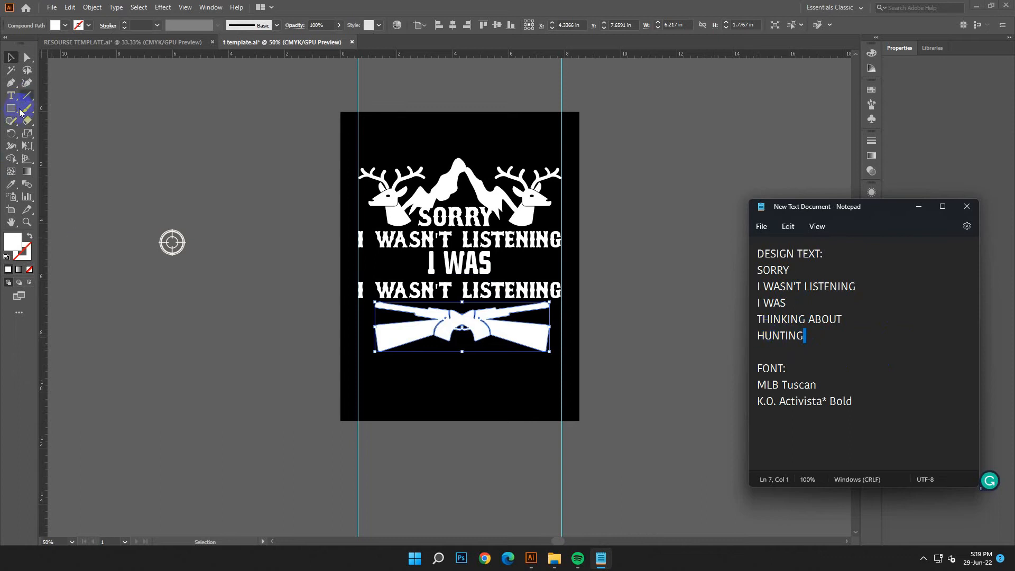
Select all text in the duplicated line above the rifles, then switch to Notepad and copy "THINKING ABOUT".
click(10, 95)
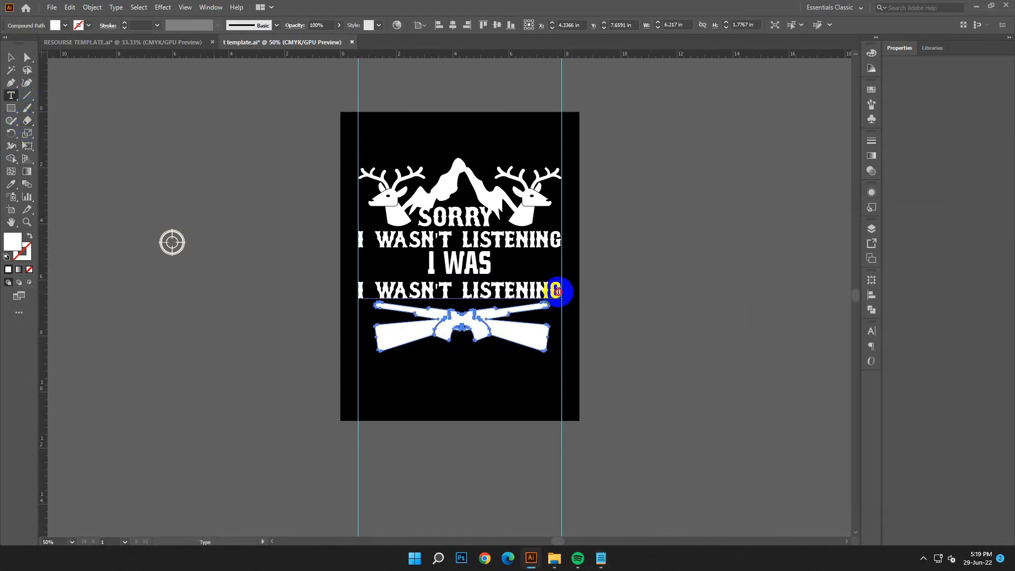
drag(558, 291, 322, 285)
click(599, 560)
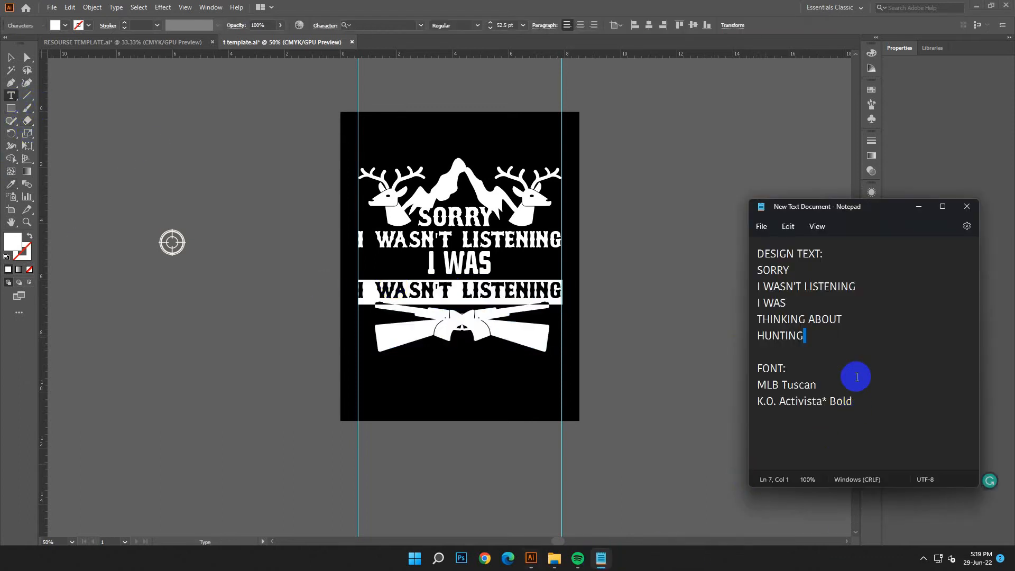
drag(845, 319, 757, 324)
right_click(793, 324)
click(851, 356)
Switch back to Illustrator and replace the selected duplicate text with the copied line "THINKING ABOUT".
click(94, 12)
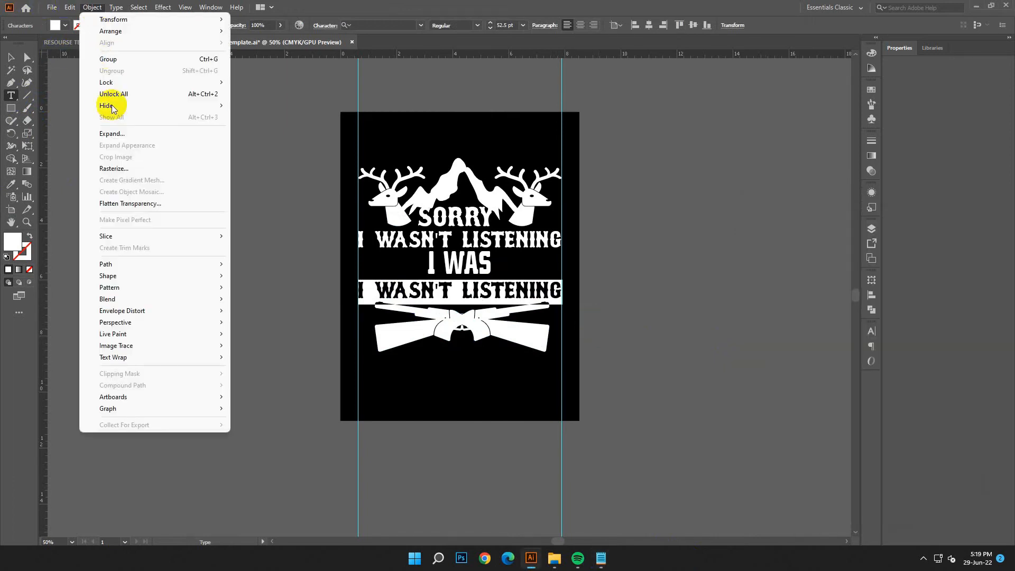
click(392, 84)
click(74, 8)
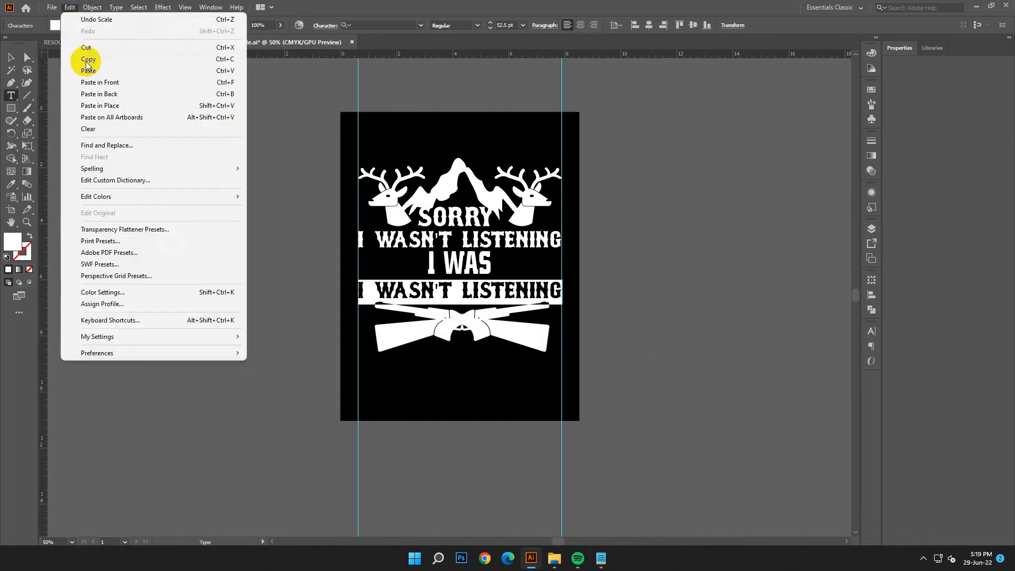
click(87, 67)
click(10, 60)
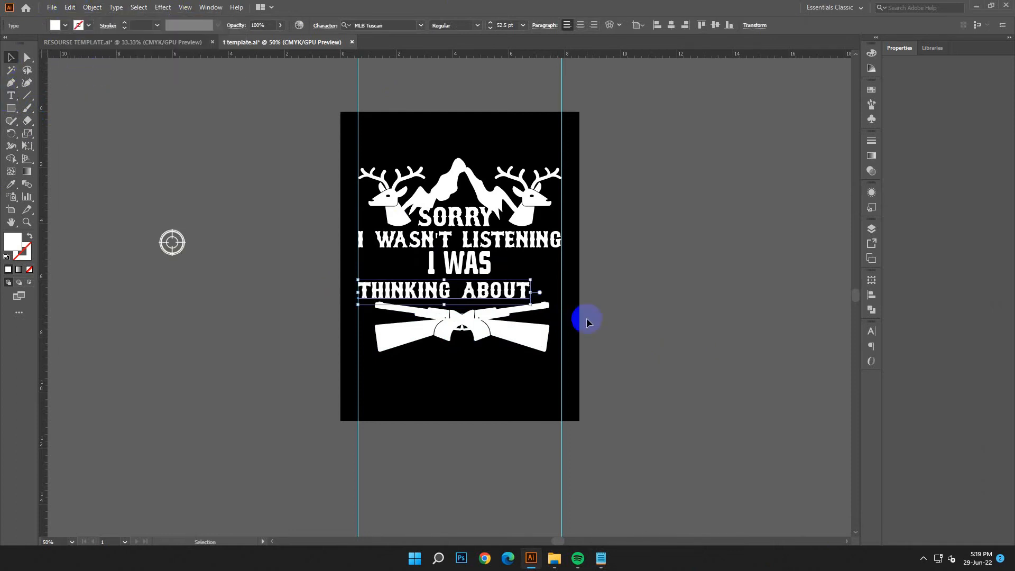
Scale "THINKING ABOUT" to about 62 pt, centre its paragraph alignment and centre it horizontally on the artboard.
drag(531, 293, 559, 312)
click(580, 25)
click(671, 24)
Sample the text style of "I WAS" onto "THINKING ABOUT" and scale it to about 82.6 pt to span the two guides.
key(i)
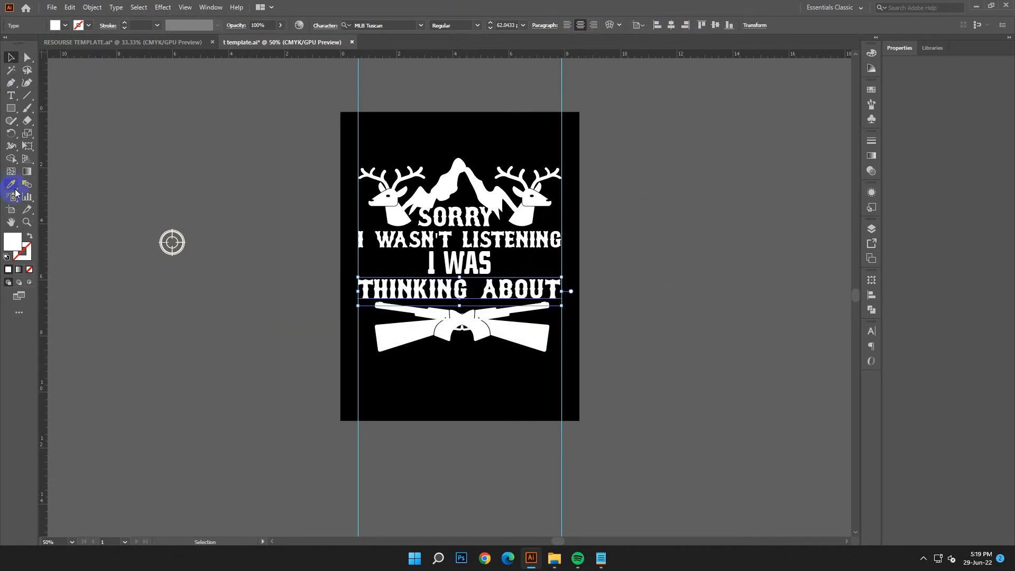
click(483, 261)
click(11, 57)
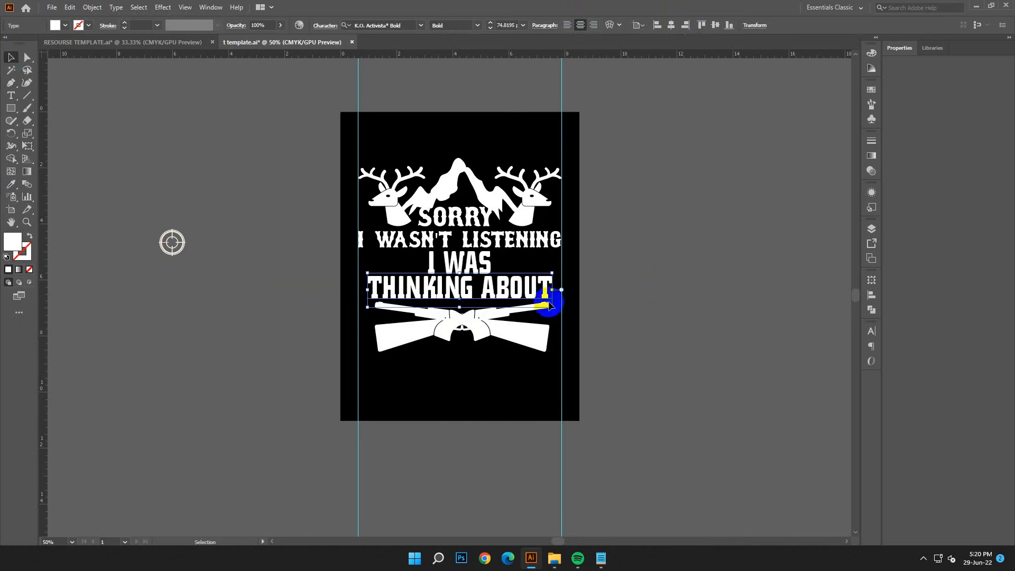
drag(553, 307, 564, 312)
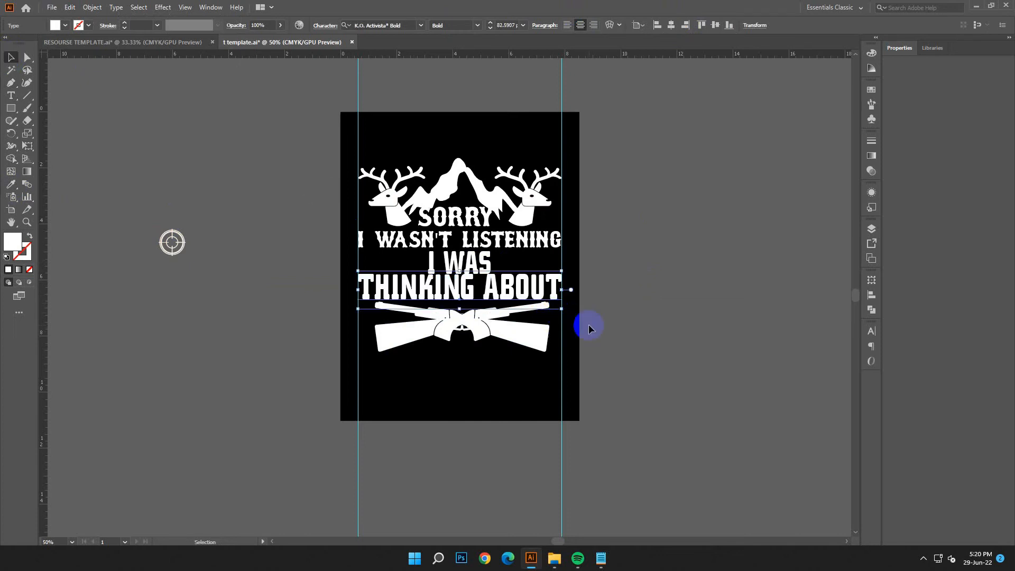
Nudge "THINKING ABOUT" and the crossed rifles slightly down to even out the spacing below "I WAS".
key(Down)
key(Down)
key(Down)
key(Down)
key(Down)
key(Down)
key(Down)
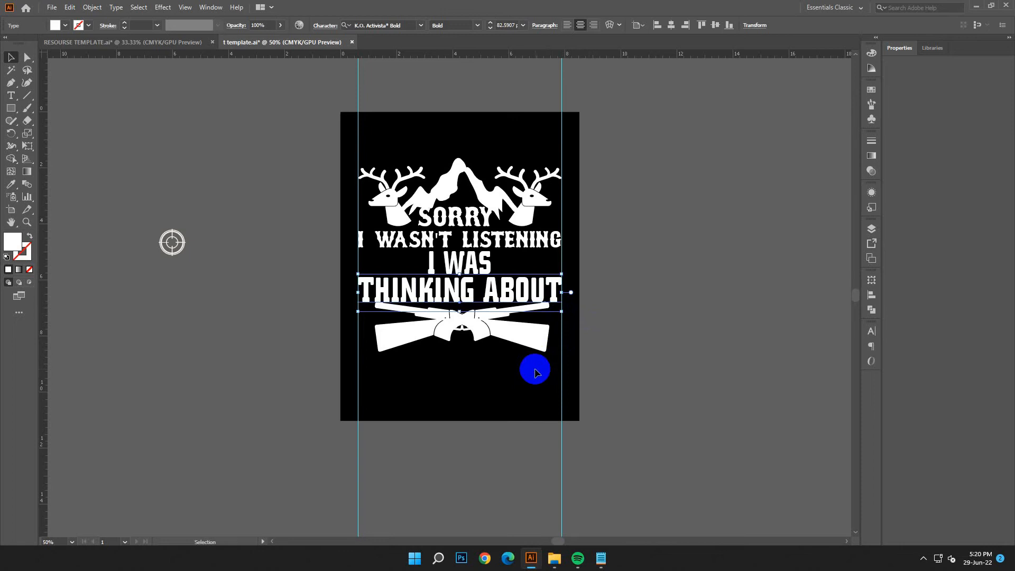
click(534, 369)
click(528, 343)
key(Down)
key(Down)
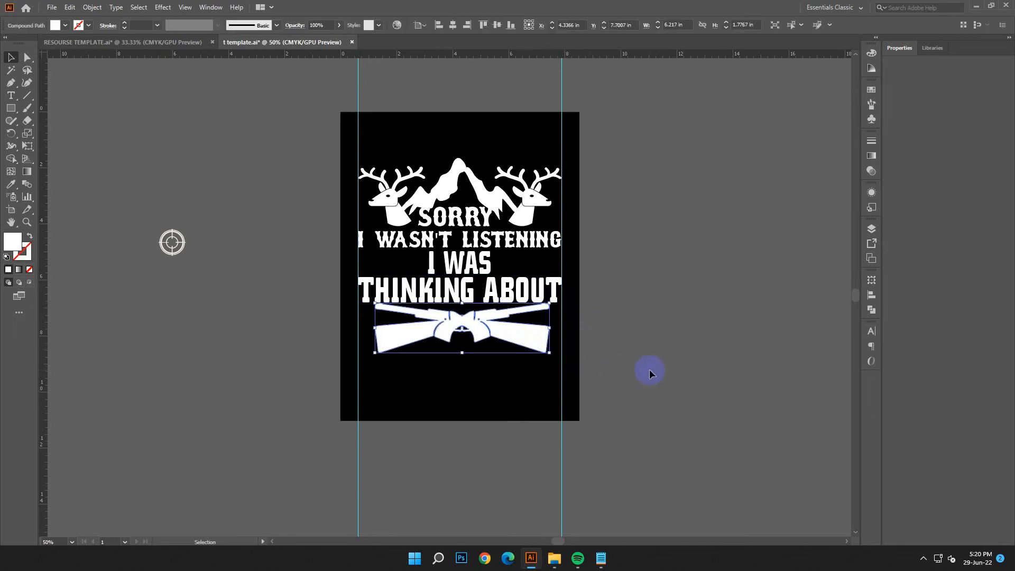
click(649, 369)
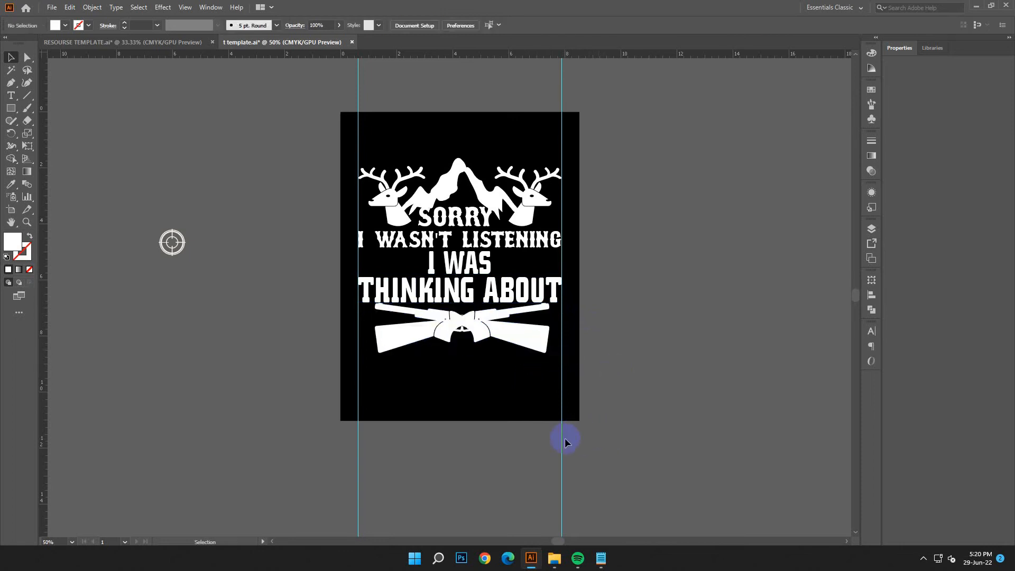
Switch to Notepad, copy the word "HUNTING", and minimize Notepad.
click(601, 558)
double_click(780, 336)
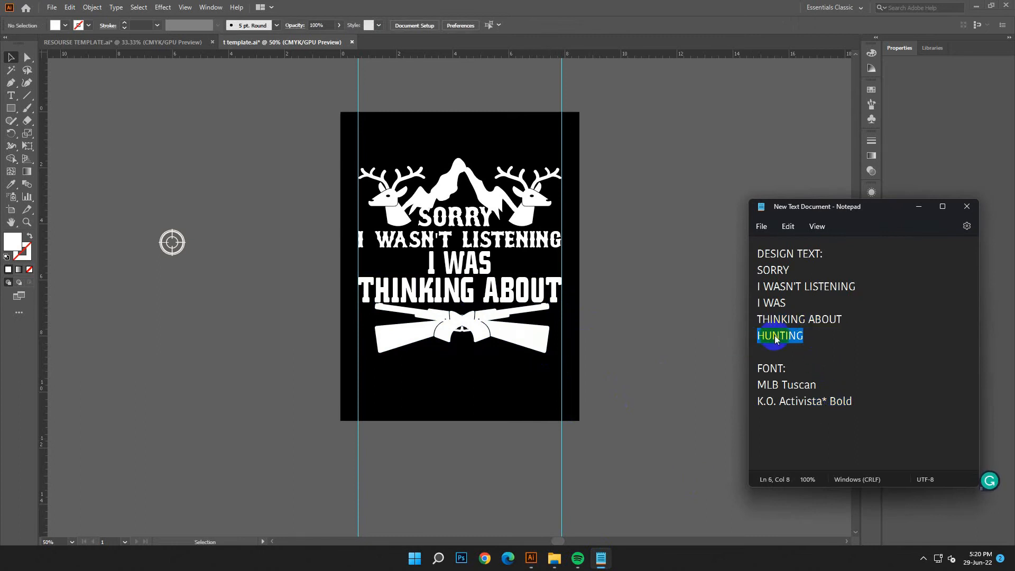
right_click(778, 293)
click(808, 178)
click(918, 206)
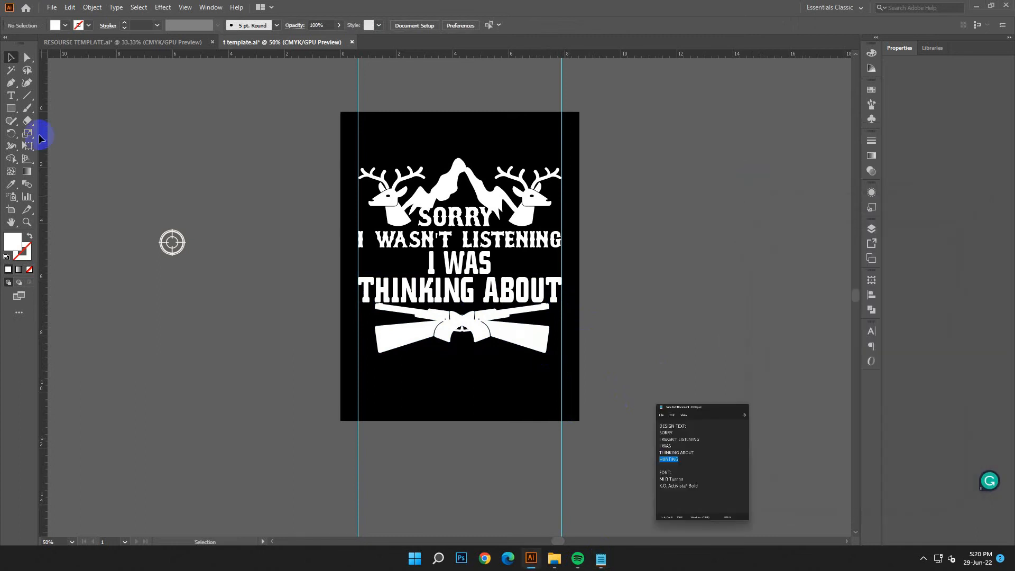
Add a placeholder text object on the empty canvas above the crosshair graphic and enlarge it to about 129 pt.
click(12, 97)
click(138, 104)
click(11, 57)
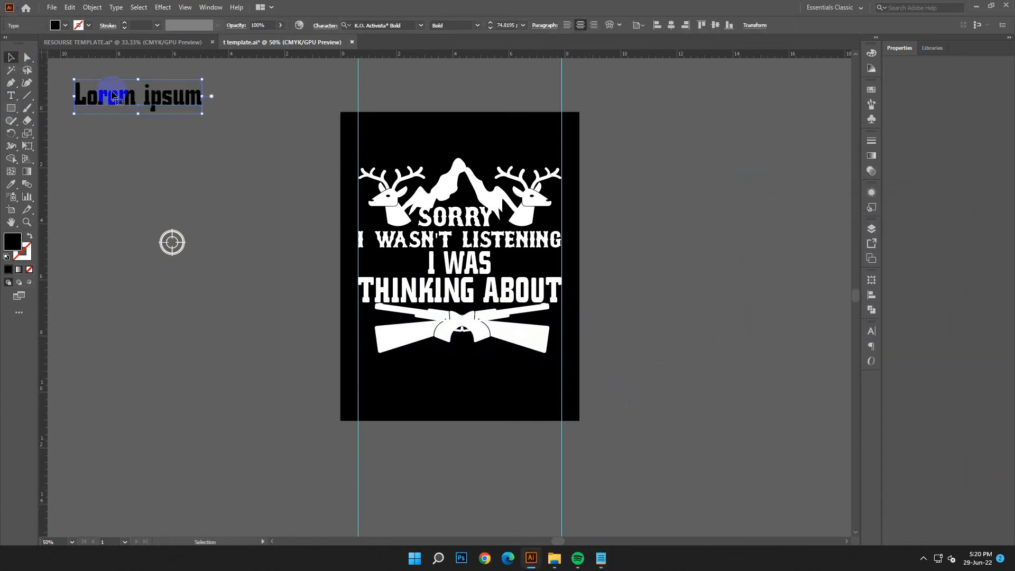
drag(203, 116, 72, 108)
Replace the placeholder text above the crosshair graphic with the copied word "HUNTING".
key(t)
click(242, 102)
click(69, 7)
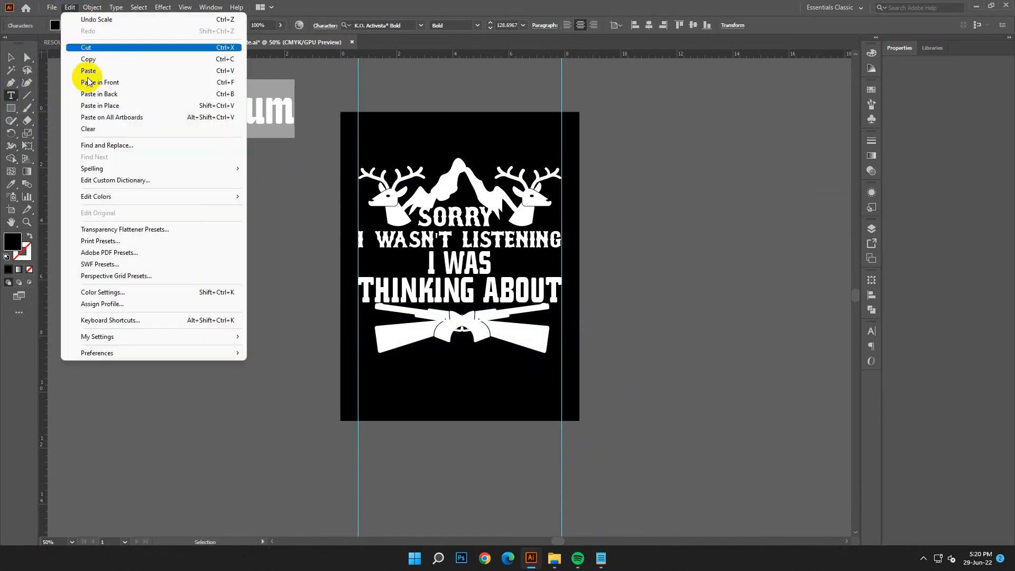
click(78, 74)
key(Escape)
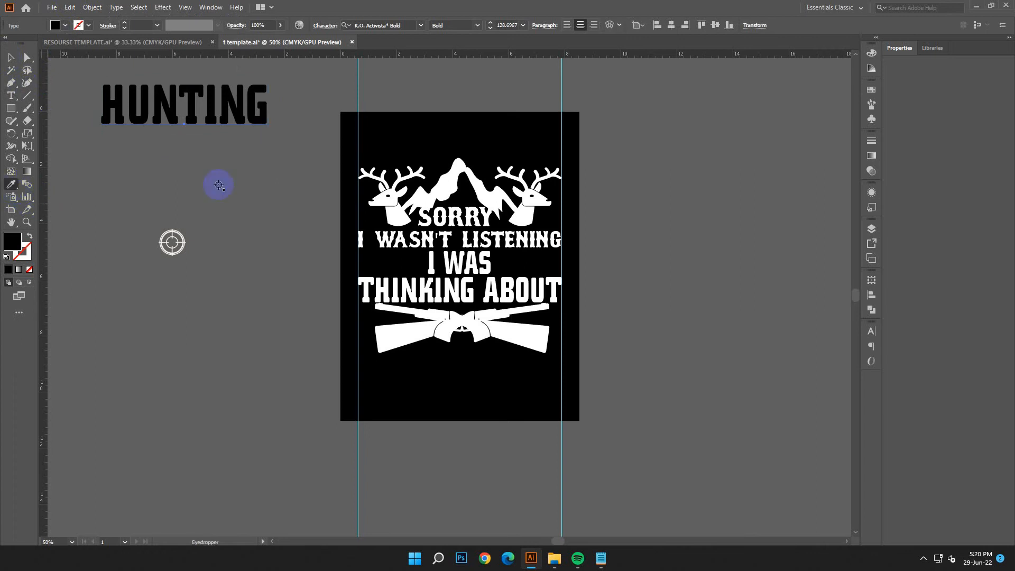
Match "HUNTING" to the font and white fill of "I WASN'T LISTENING" and place it below the rifles, spanning the guides.
click(475, 257)
key(v)
drag(227, 129, 565, 421)
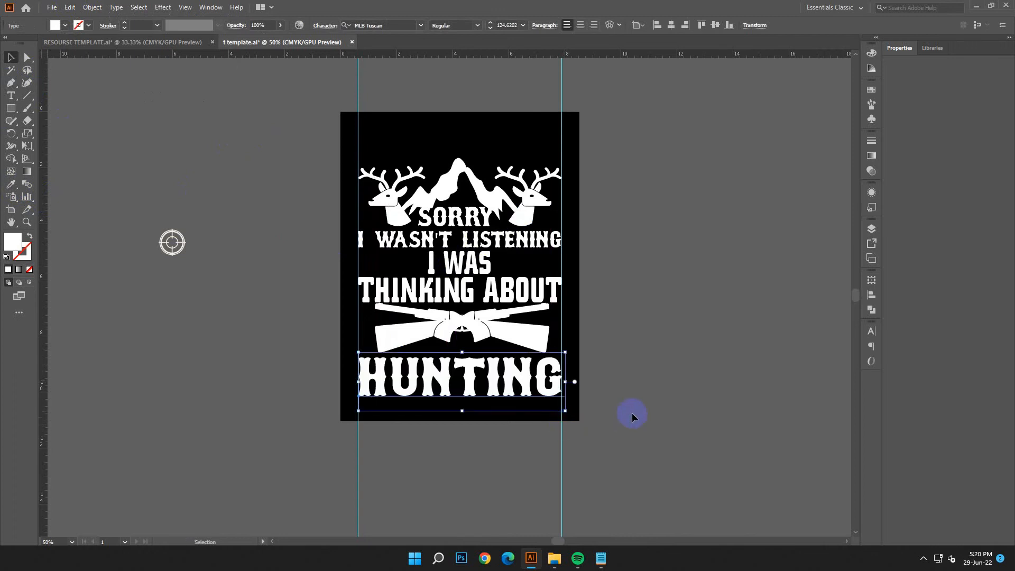
Nudge "HUNTING" up until it sits close beneath the rifle stocks.
key(Up)
key(shift+Up)
key(shift+Up)
key(Up)
key(Up)
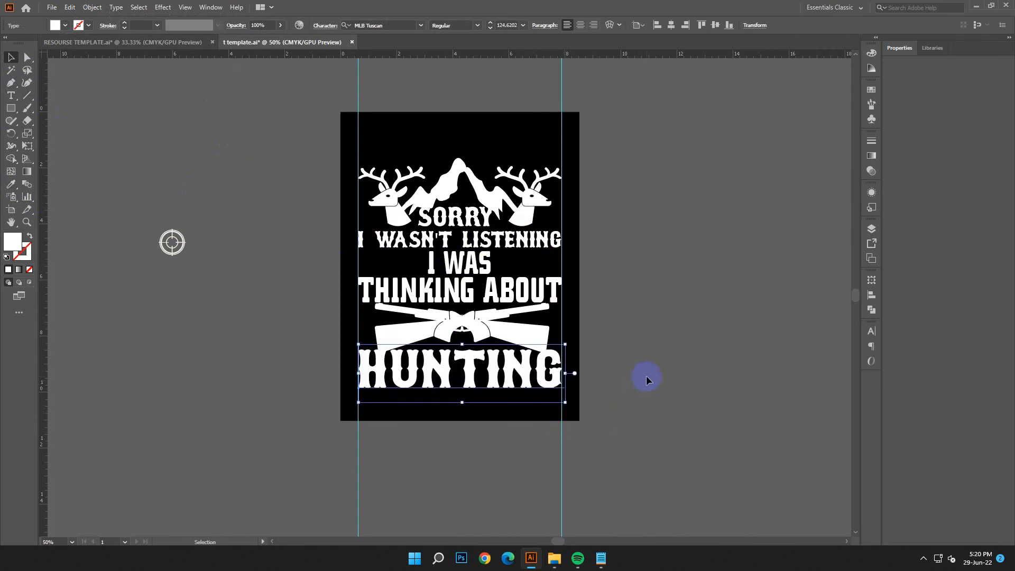
click(646, 375)
scroll(605, 384, down, 1)
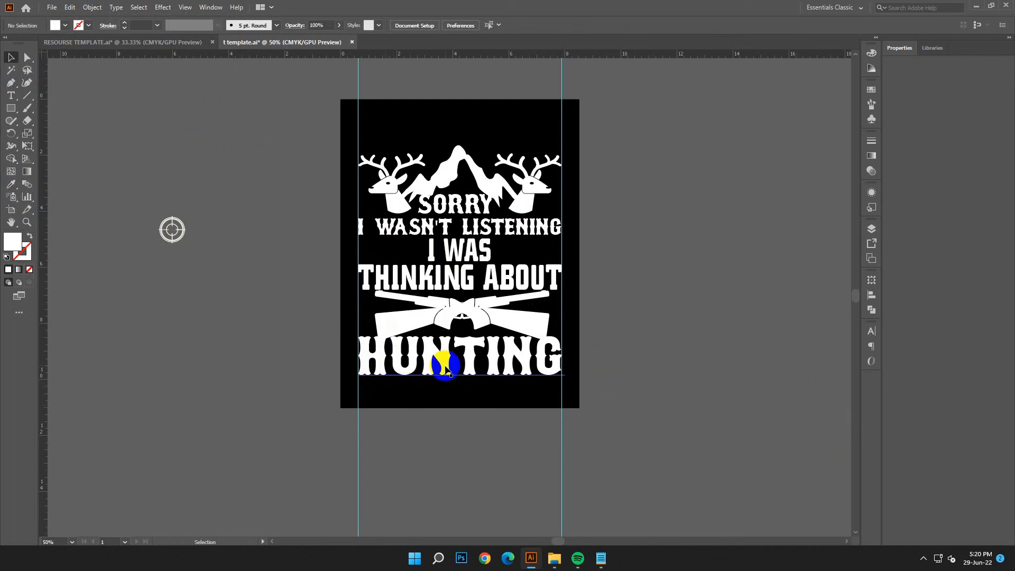
Place the crosshair graphic to the left of "I WAS" at about 0.81 in high and duplicate it into a side-by-side pair.
drag(180, 234, 415, 253)
key(ctrl+plus)
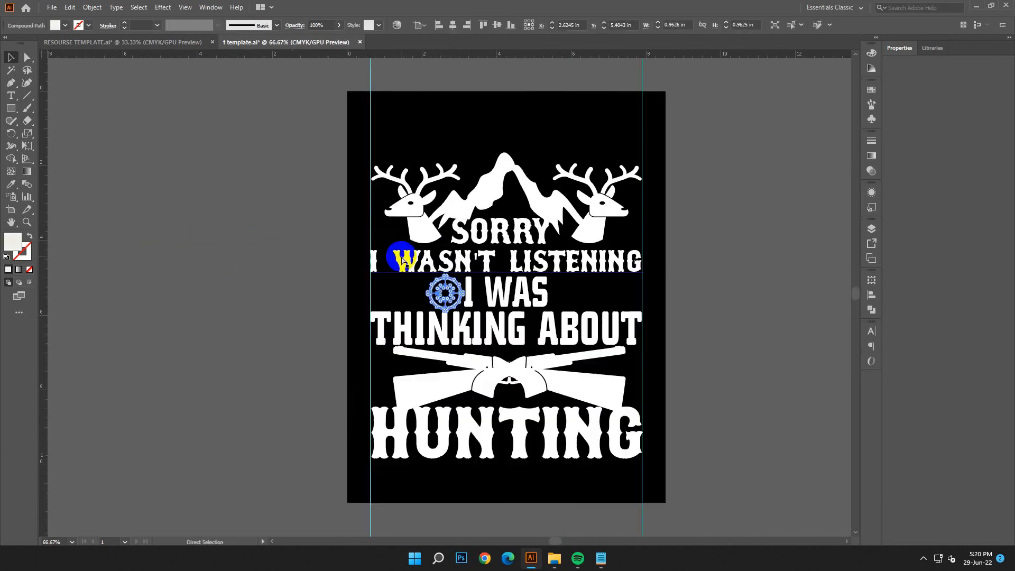
key(ctrl+plus)
drag(474, 293, 447, 292)
click(661, 276)
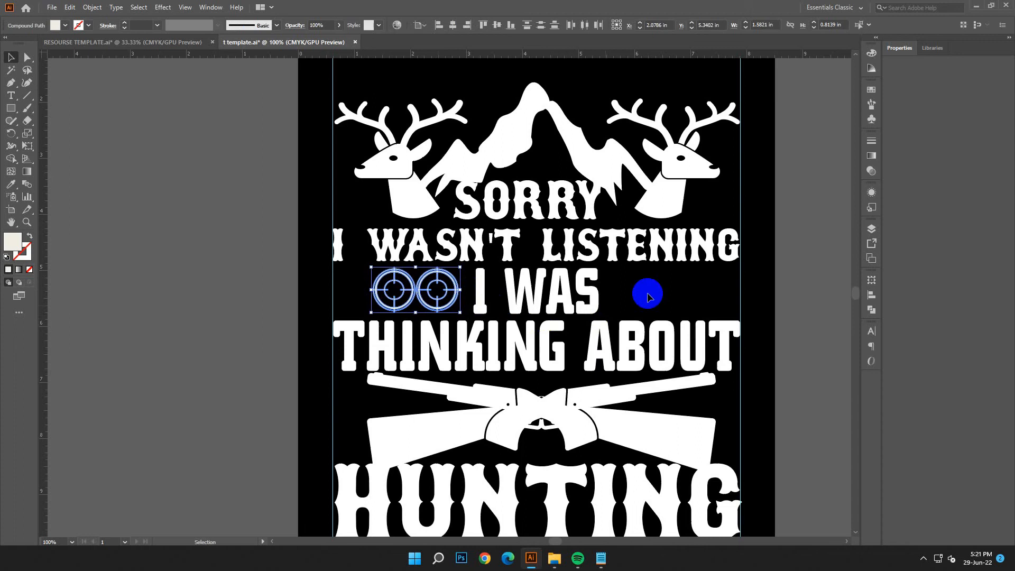
Group the two crosshairs and nudge the pair right, up against "I WAS".
key(Right)
key(ctrl+g)
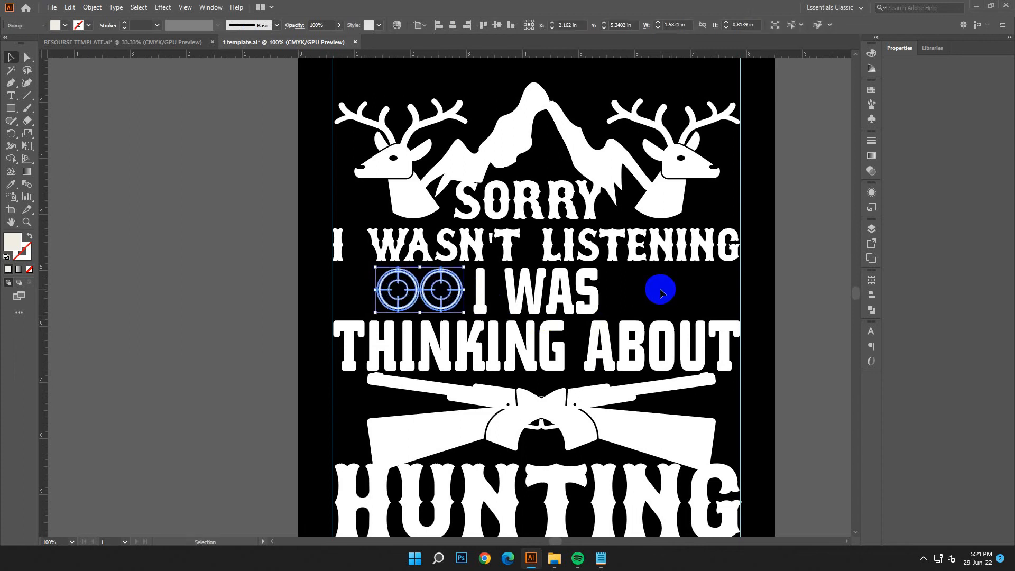
key(Right)
key(Right)
key(Right)
key(Right)
key(Right)
key(Right)
key(Right)
key(Right)
click(677, 300)
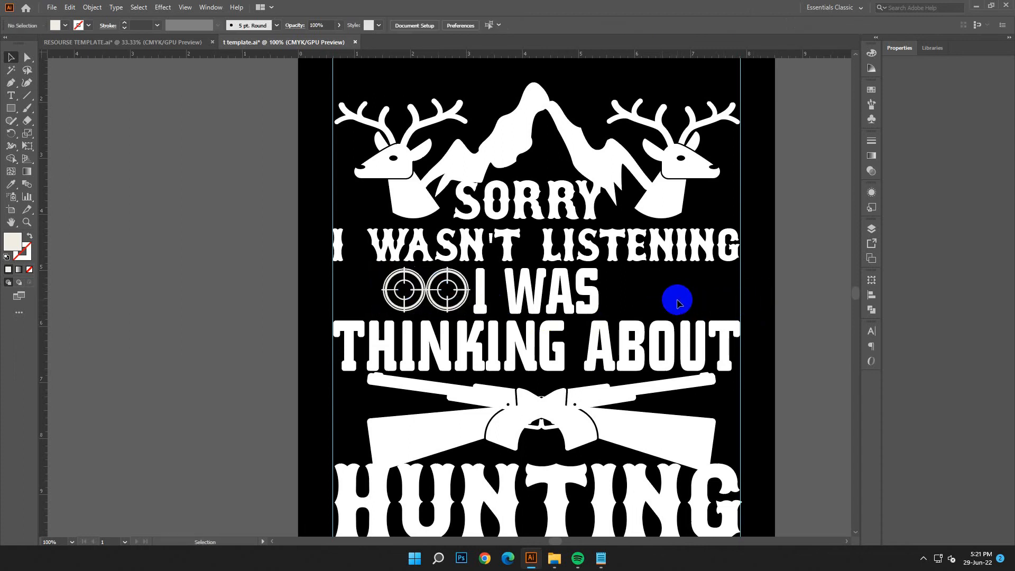
Duplicate the crosshair pair to the right of "I WAS" and ungroup the left pair.
drag(470, 289, 690, 290)
click(725, 294)
right_click(411, 281)
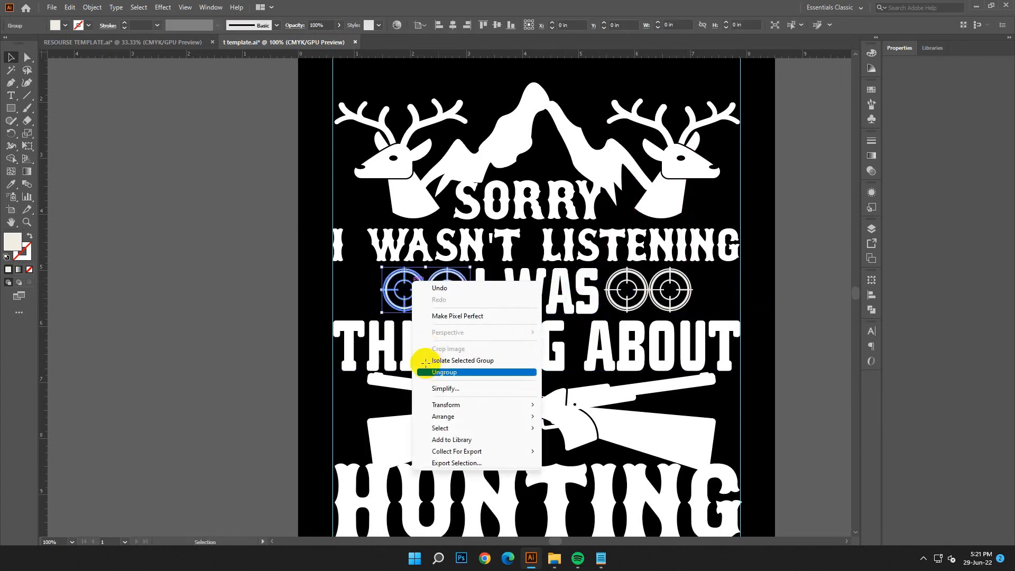
click(426, 372)
click(347, 300)
Add a third crosshair at the outer end of the row on each side of "I WAS".
drag(398, 300, 723, 309)
click(724, 293)
click(764, 288)
Group the three crosshairs on each side of "I WAS".
drag(358, 304, 359, 304)
drag(443, 300, 448, 304)
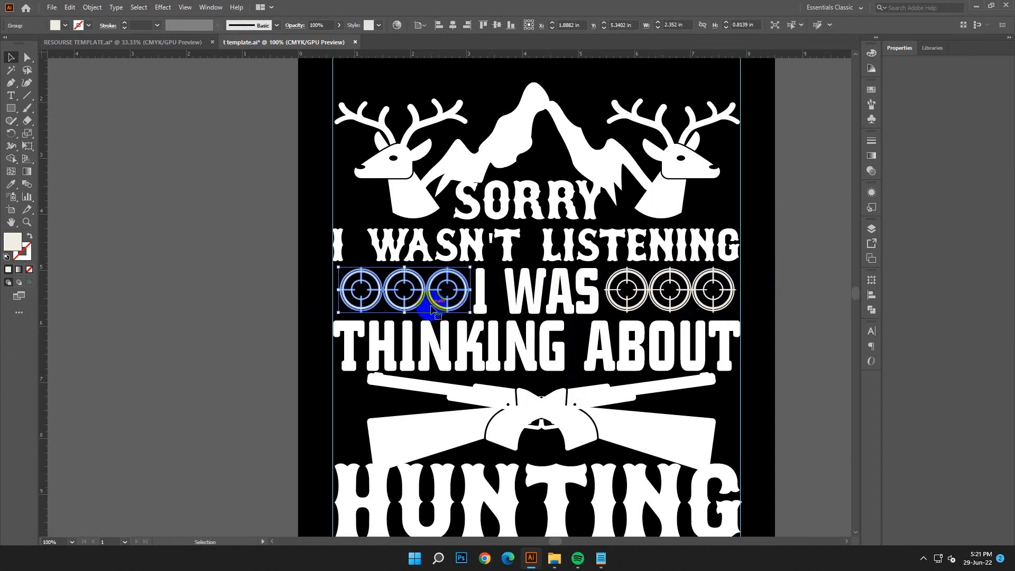
drag(641, 297, 627, 299)
key(ctrl+g)
key(ctrl+minus)
key(ctrl+minus)
click(618, 329)
drag(576, 359, 659, 306)
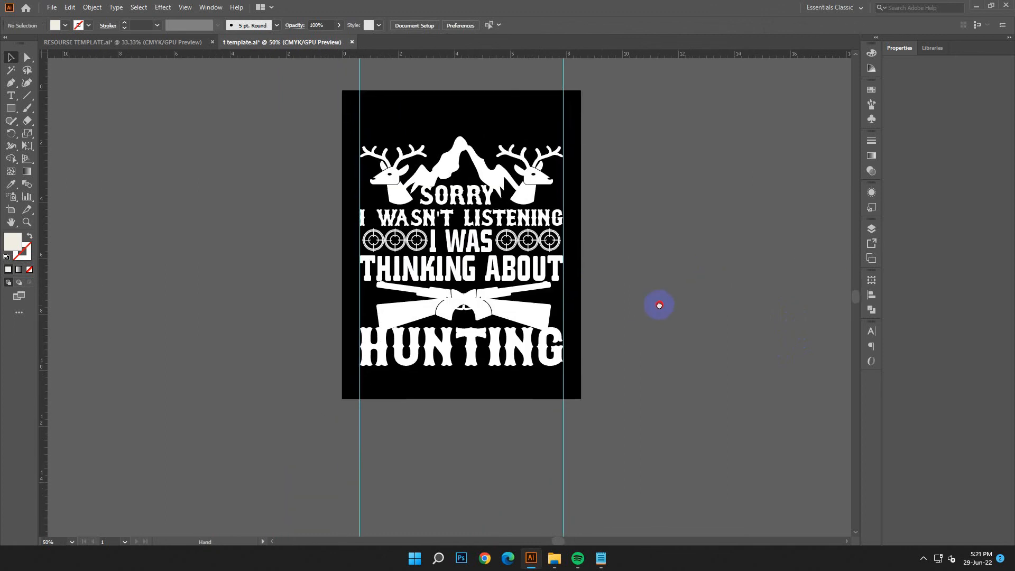
Select the whole design on the artboard and expand it with Object and Fill enabled.
drag(344, 128, 576, 377)
click(92, 7)
click(95, 4)
click(92, 7)
click(118, 130)
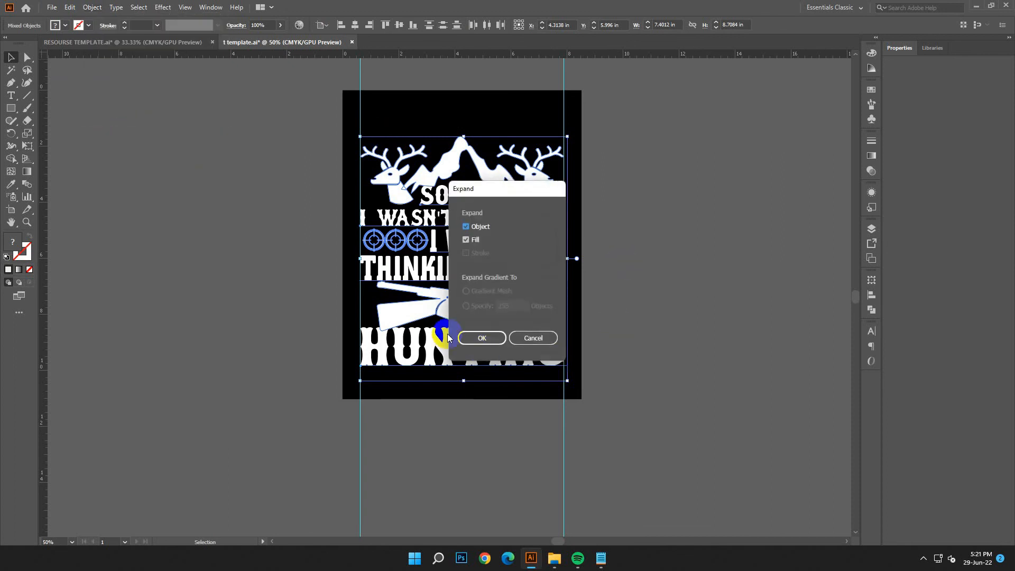
click(481, 338)
click(445, 32)
click(497, 38)
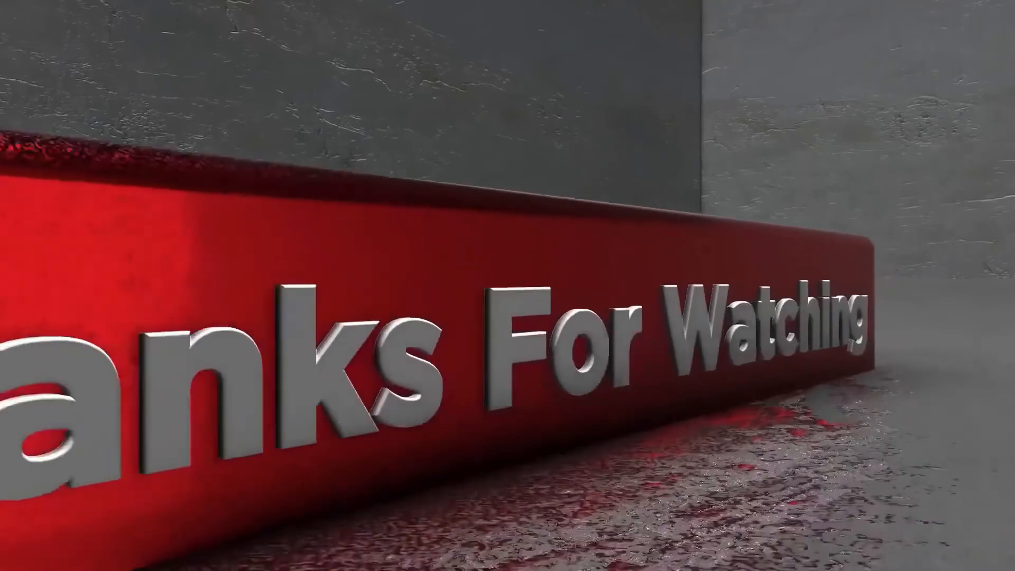